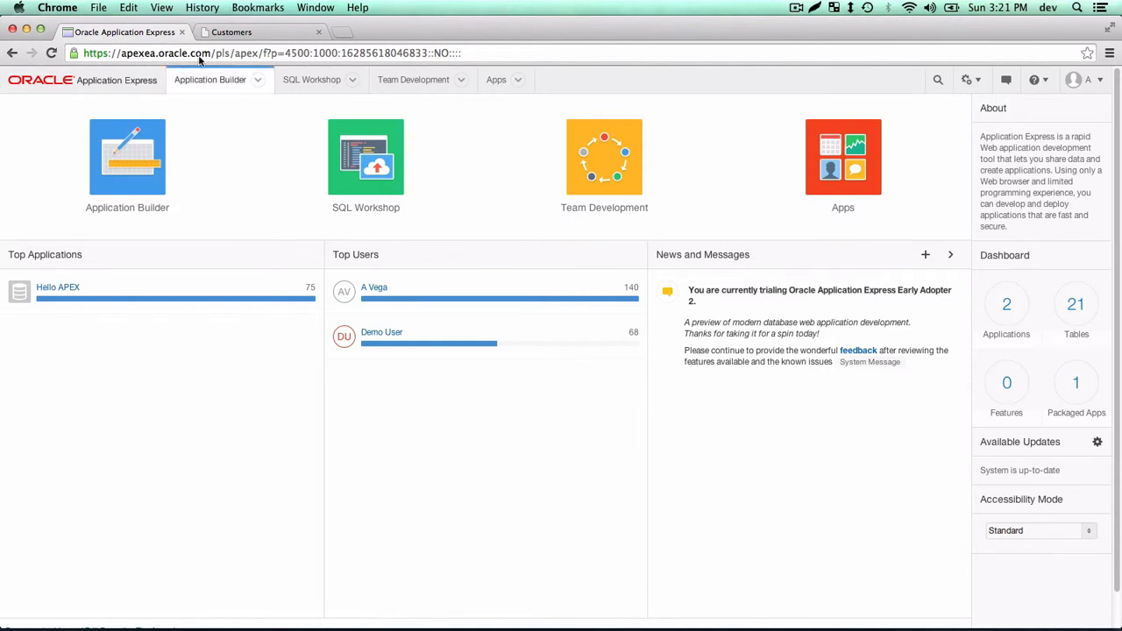
Close the extra Customers tab and select the current web address.
click(318, 31)
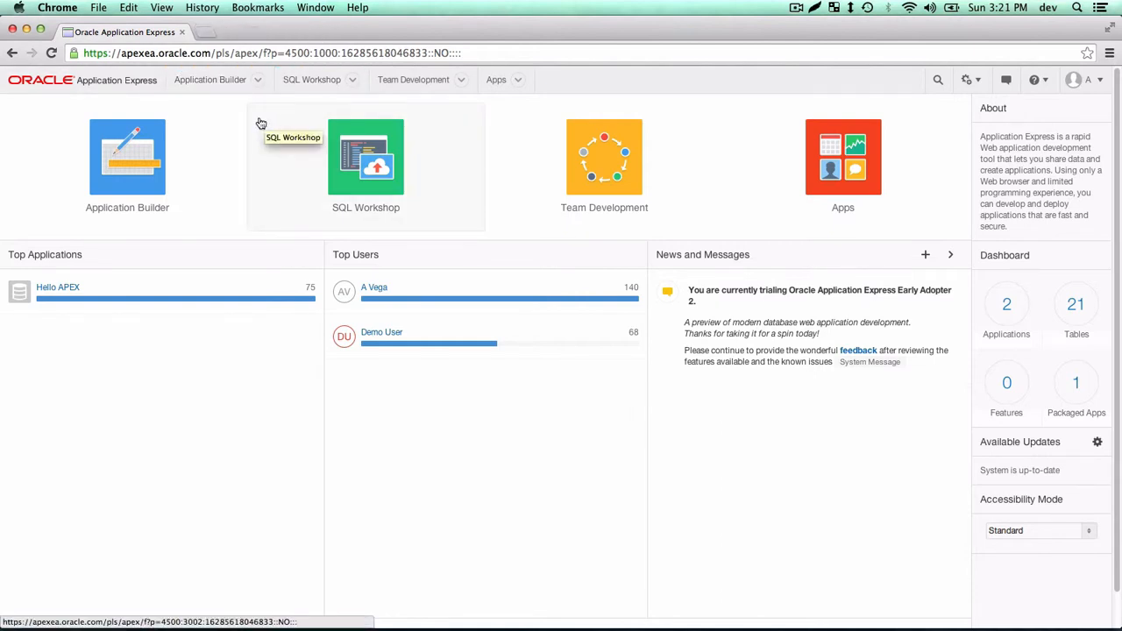
click(218, 54)
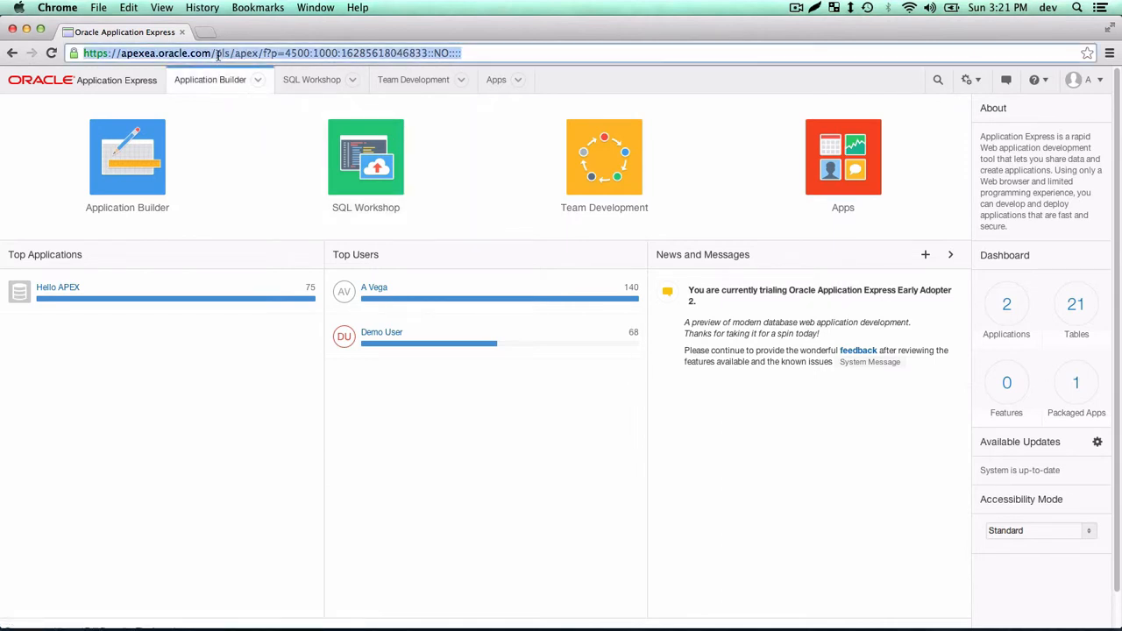
Load apexea.oracle.com and start an Application Development workspace request.
drag(211, 54, 585, 55)
key(BackSpace)
key(Return)
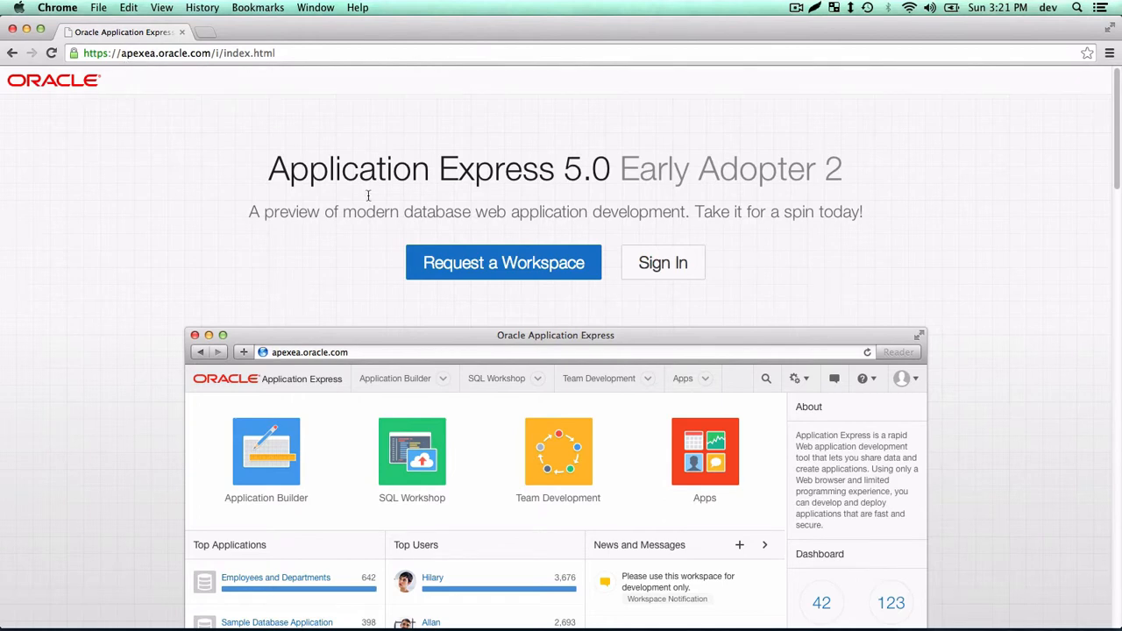
click(491, 274)
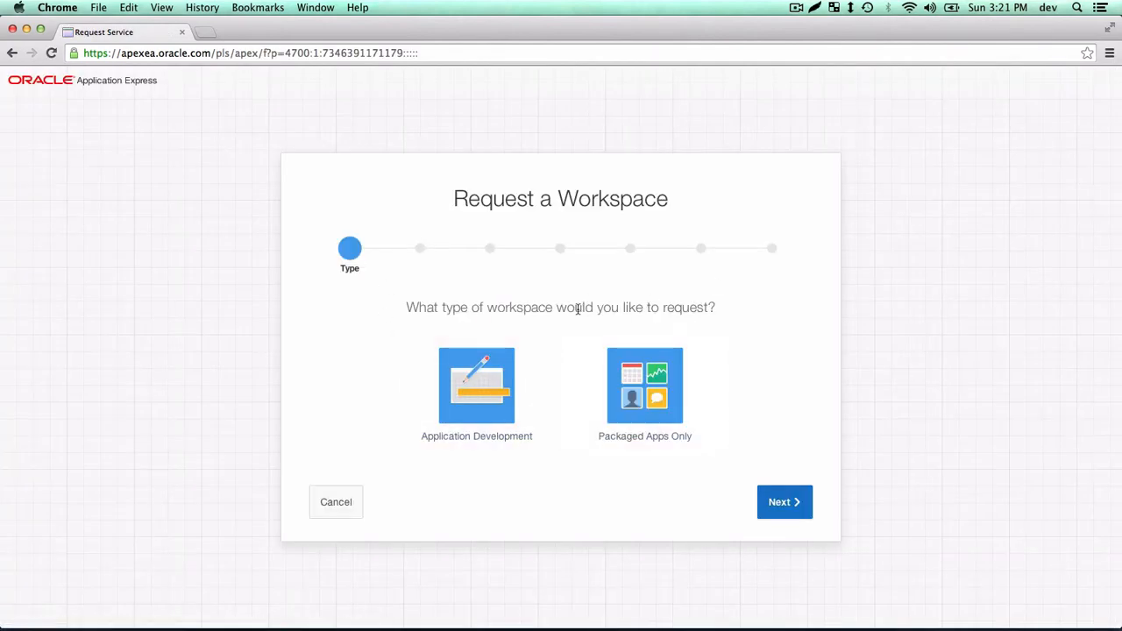
click(482, 393)
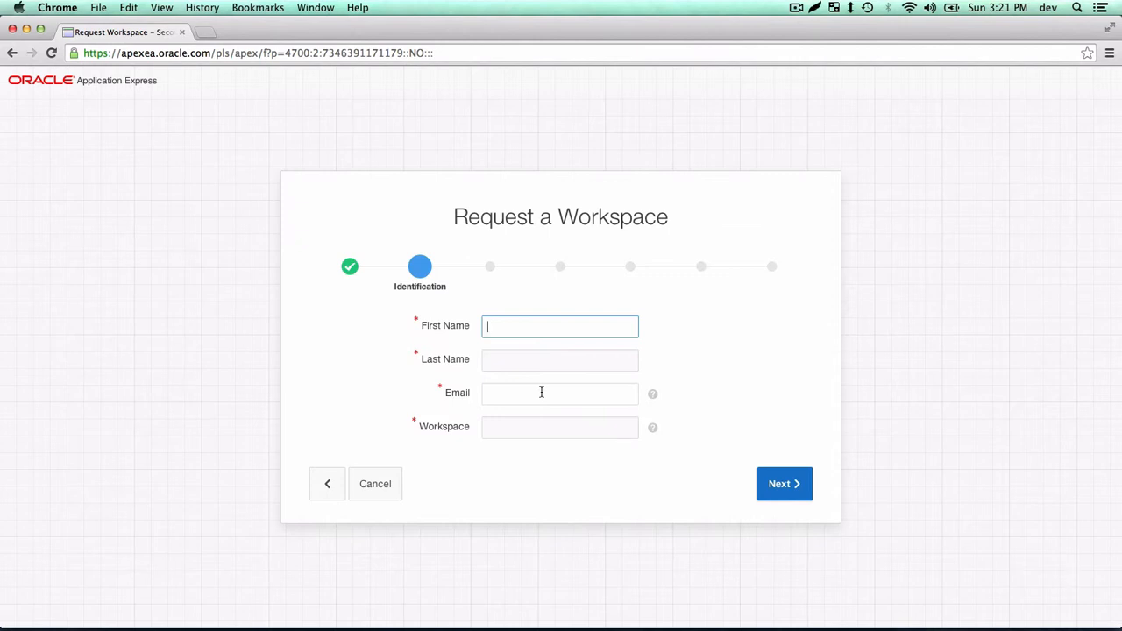
Enter the requester's first name, last name and e-mail, and name the workspace MYWORKSPACE123.
key(Tab)
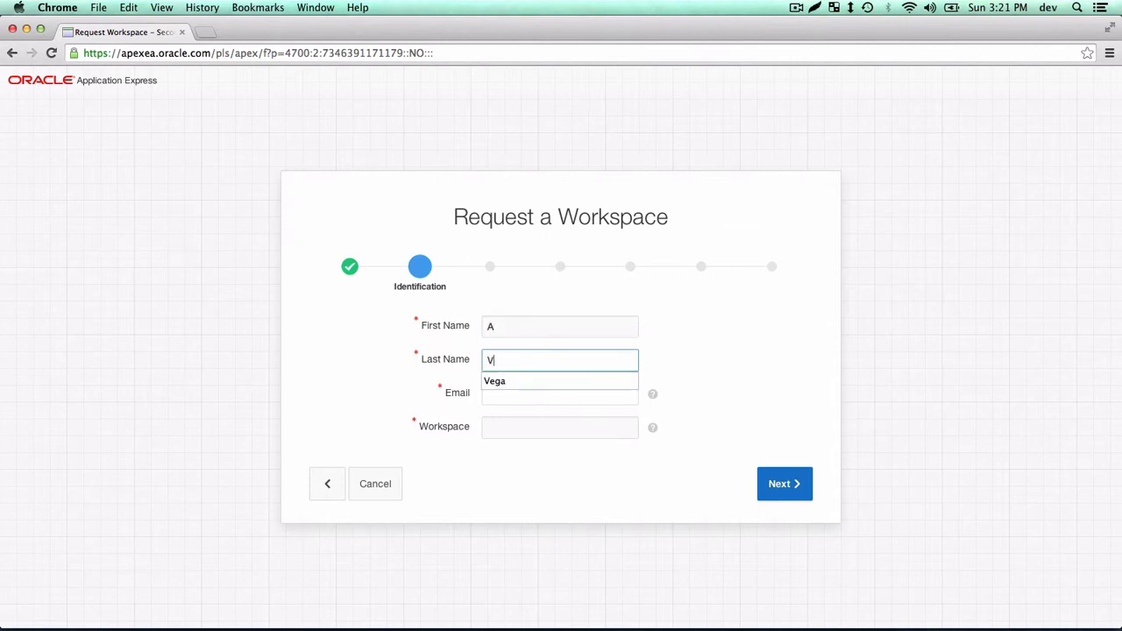
key(Tab)
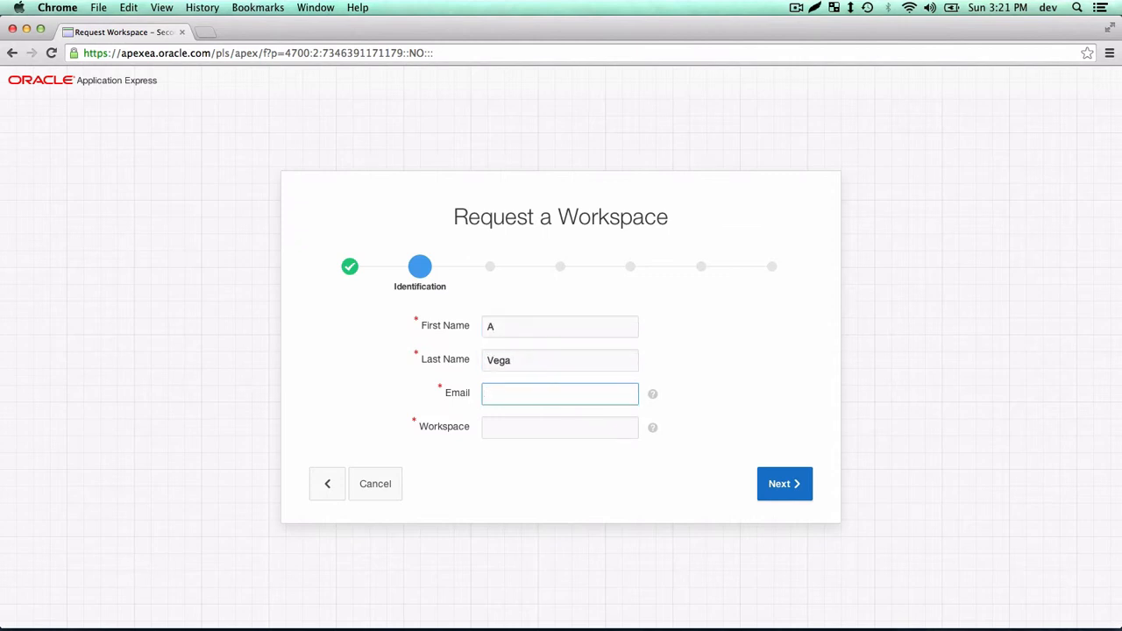
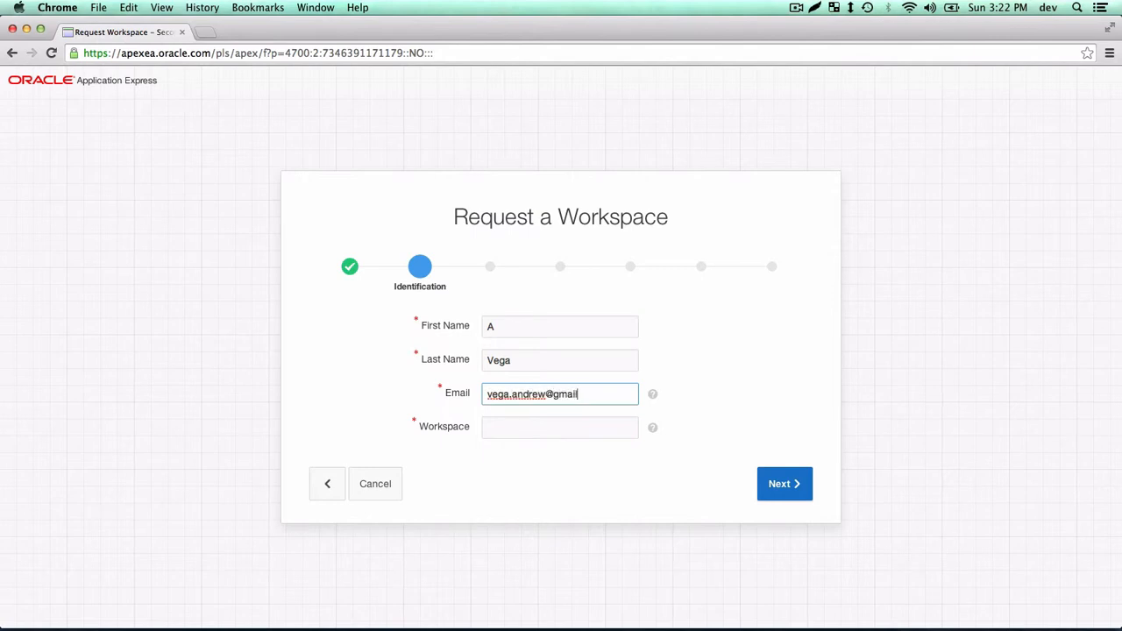
key(Tab)
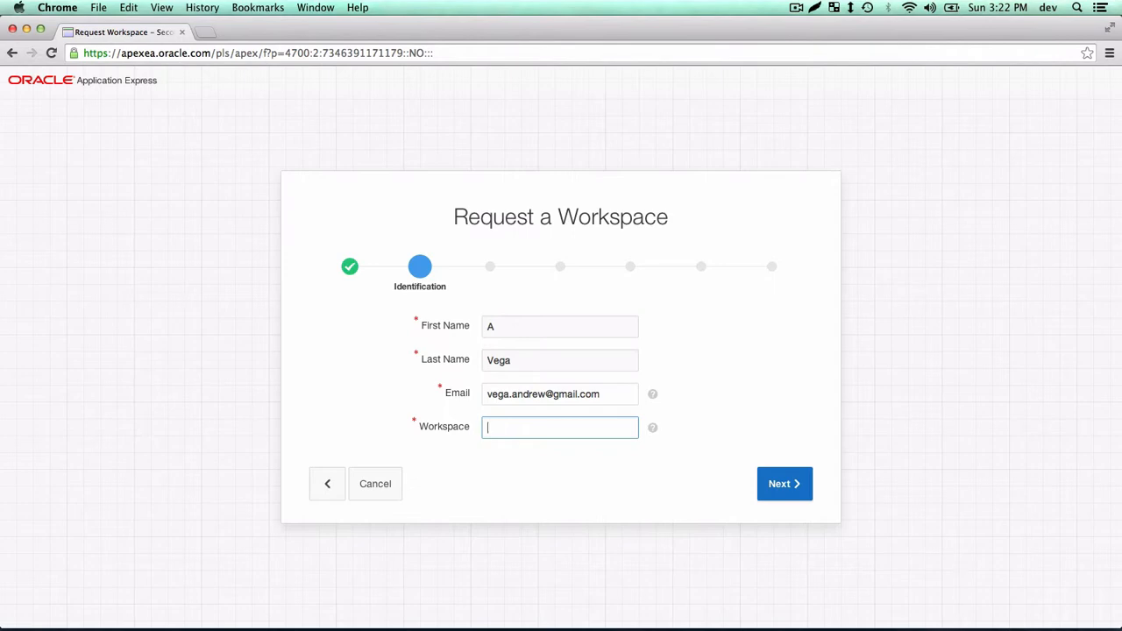
text(MYWORKSPACE123)
click(785, 484)
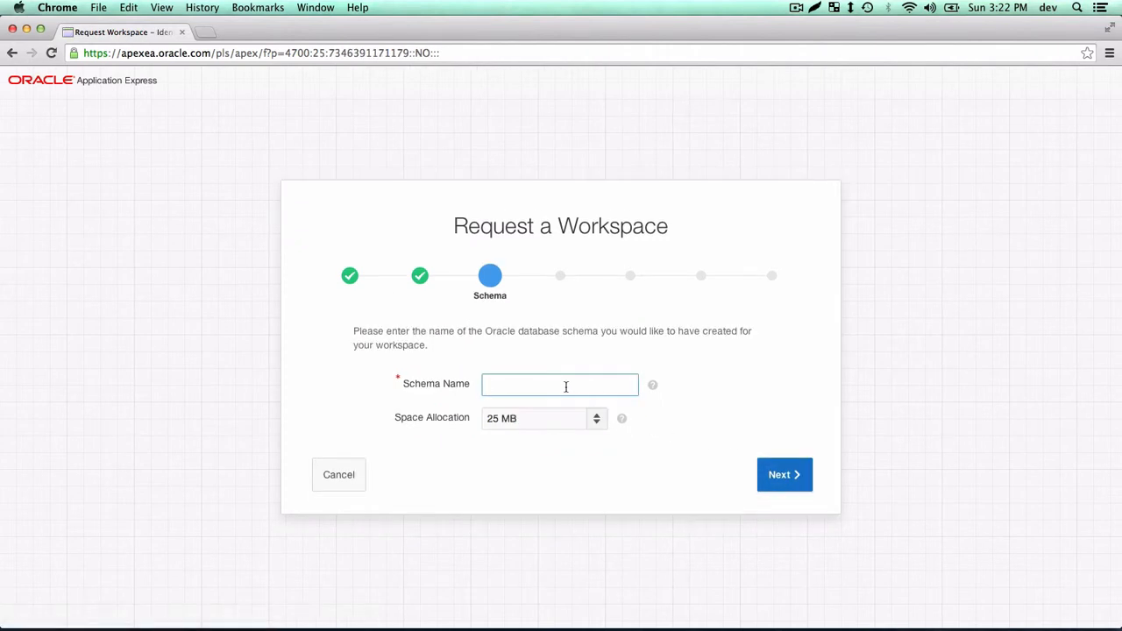
Use schema name MYWORKSPACE123 with 25 MB space allocation and continue.
text(MYWORKSPACE123)
drag(589, 381, 466, 383)
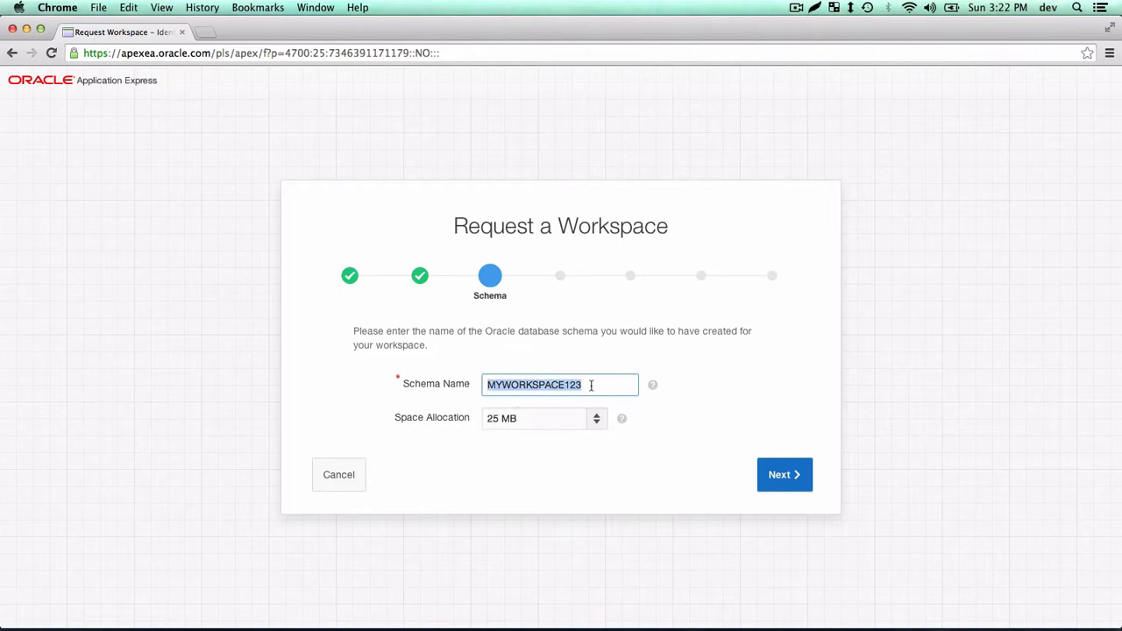
drag(596, 385, 442, 389)
click(521, 422)
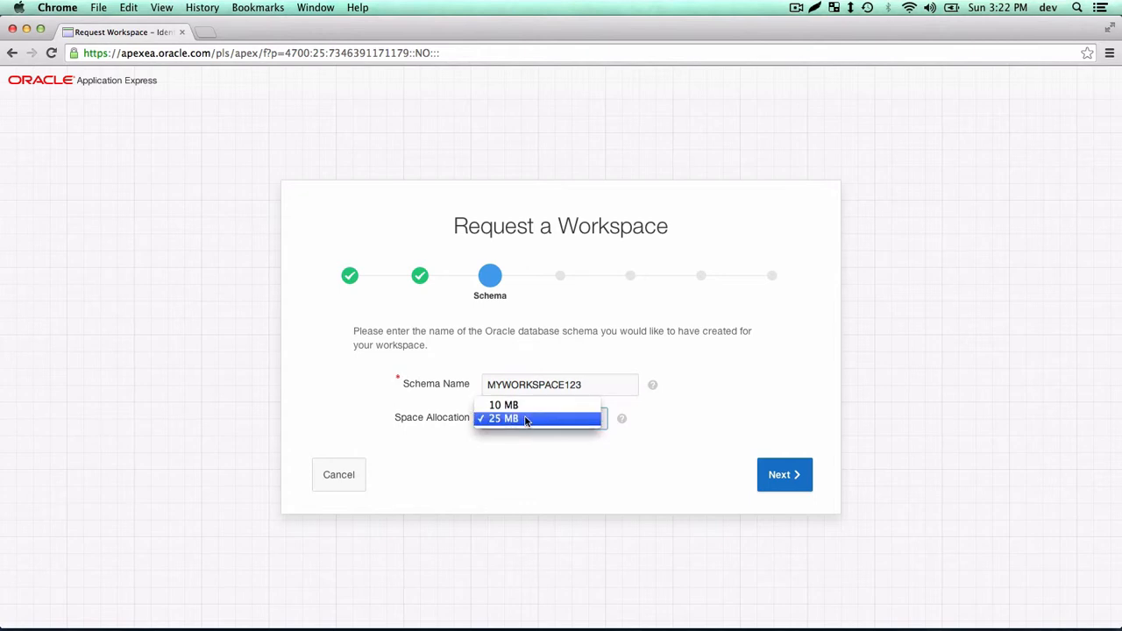
click(526, 419)
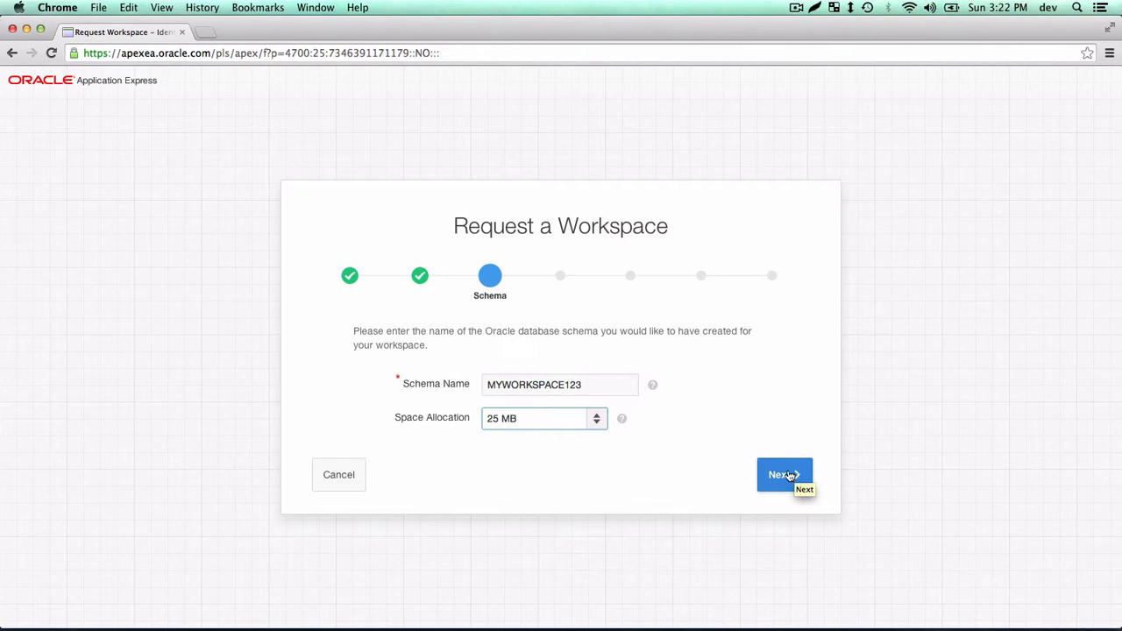
click(789, 475)
Answer the survey with Other, New to APEX, no reference, and no product-management contact.
click(789, 476)
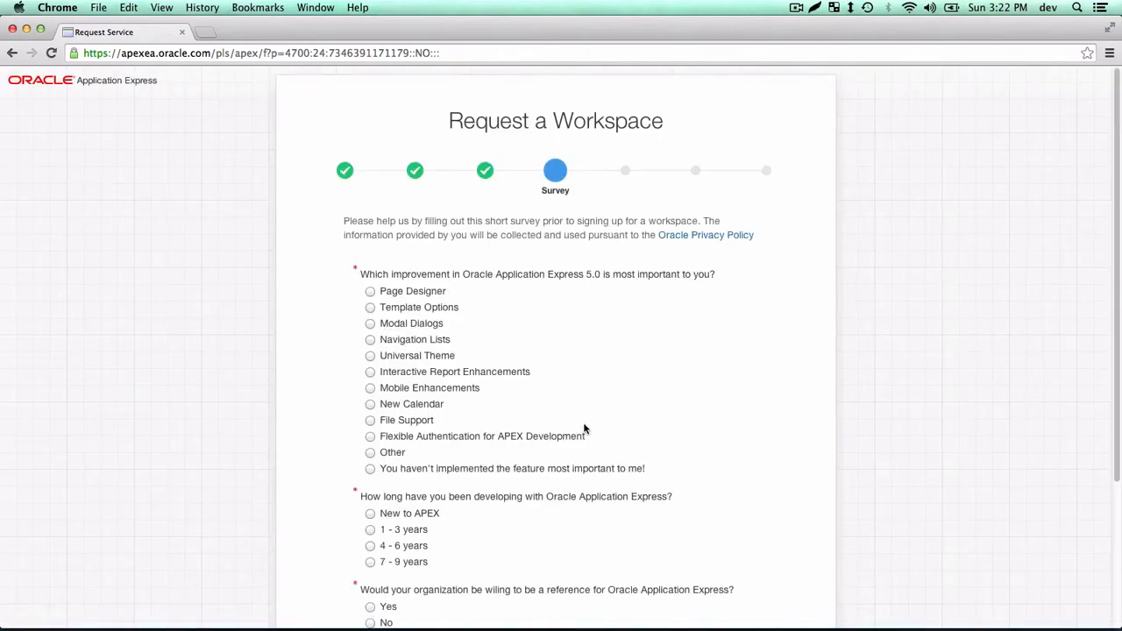
scroll(585, 429, down, 1)
click(370, 410)
click(370, 471)
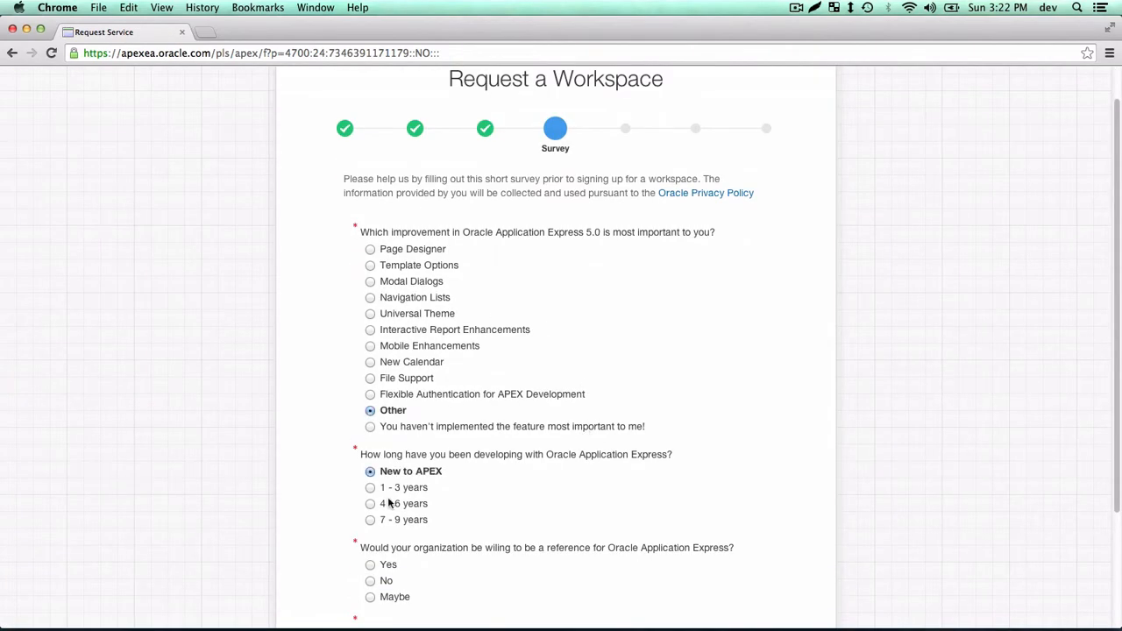
scroll(389, 502, down, 4)
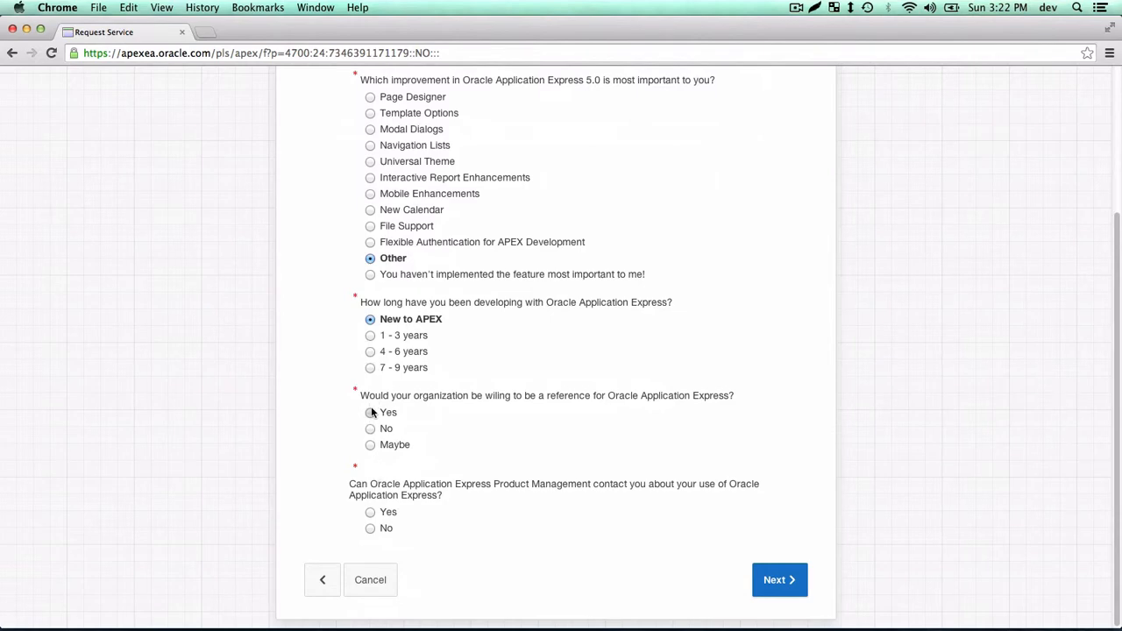
click(370, 428)
click(370, 528)
click(771, 581)
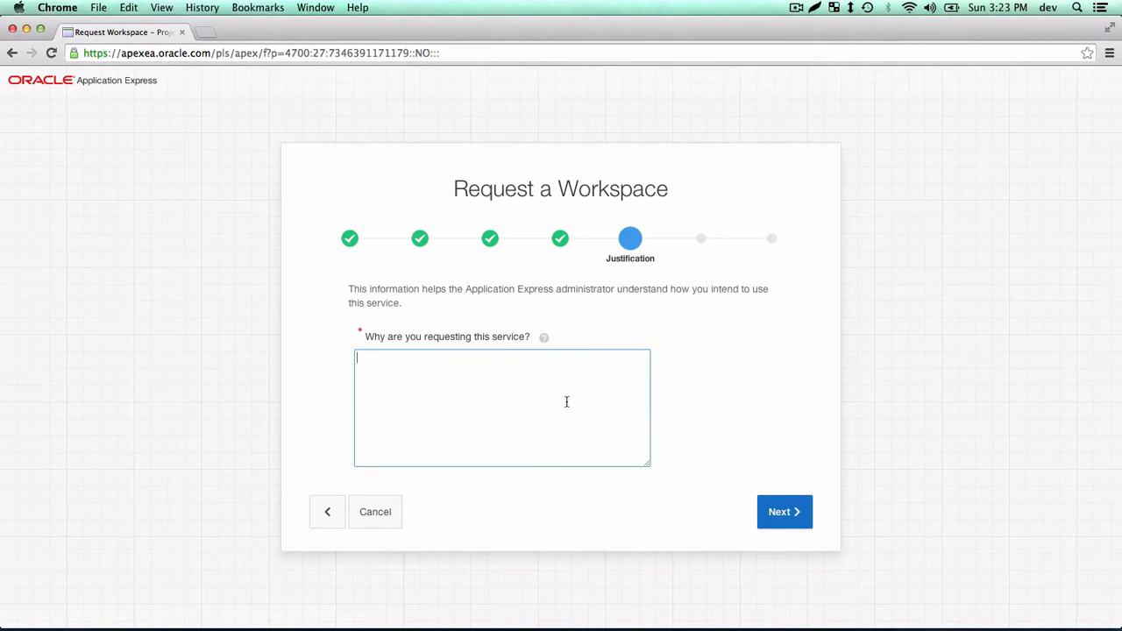
Submit 'TRYING OUT APEX' as the justification and accept the license terms.
text(TRYING OUT APEX)
click(779, 524)
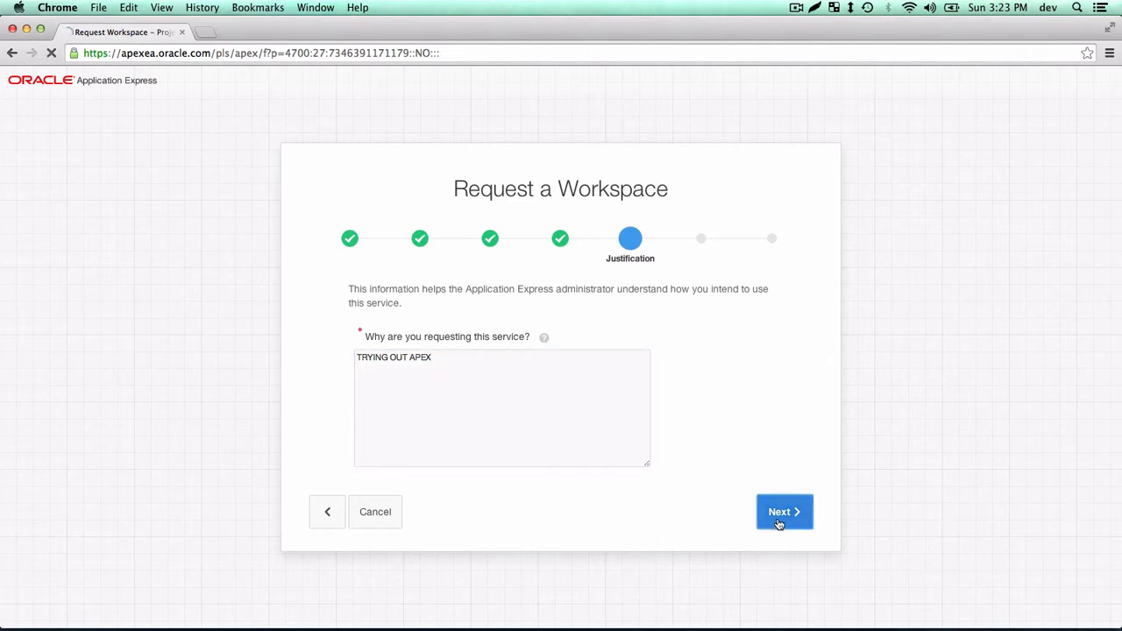
click(481, 447)
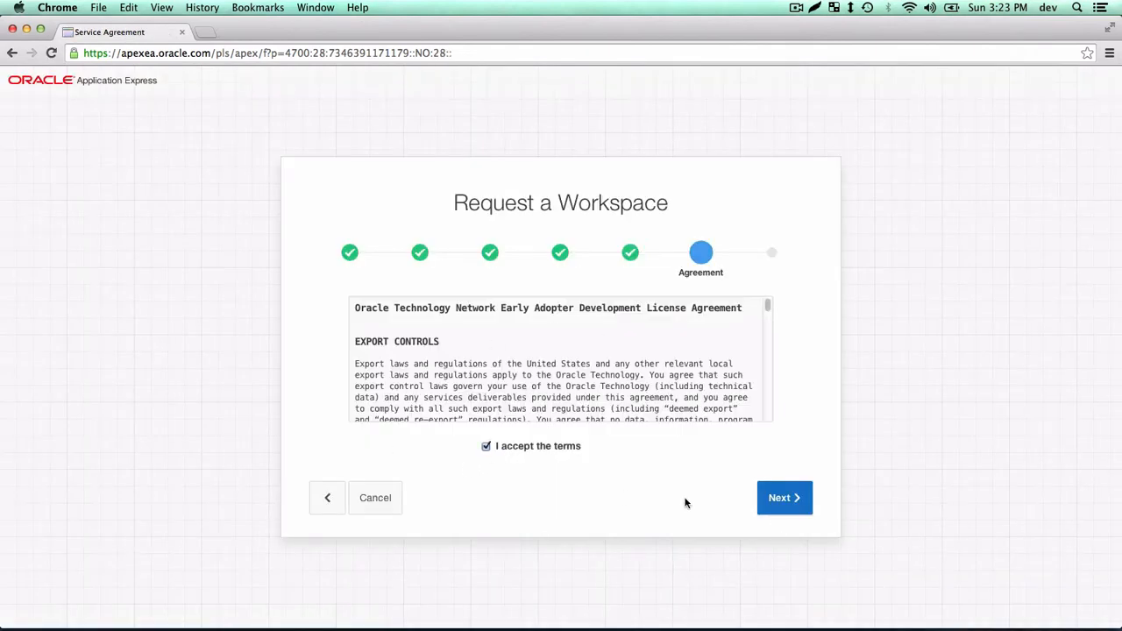
Enter the displayed verification code and submit the MYWORKSPACE123 workspace request.
click(789, 506)
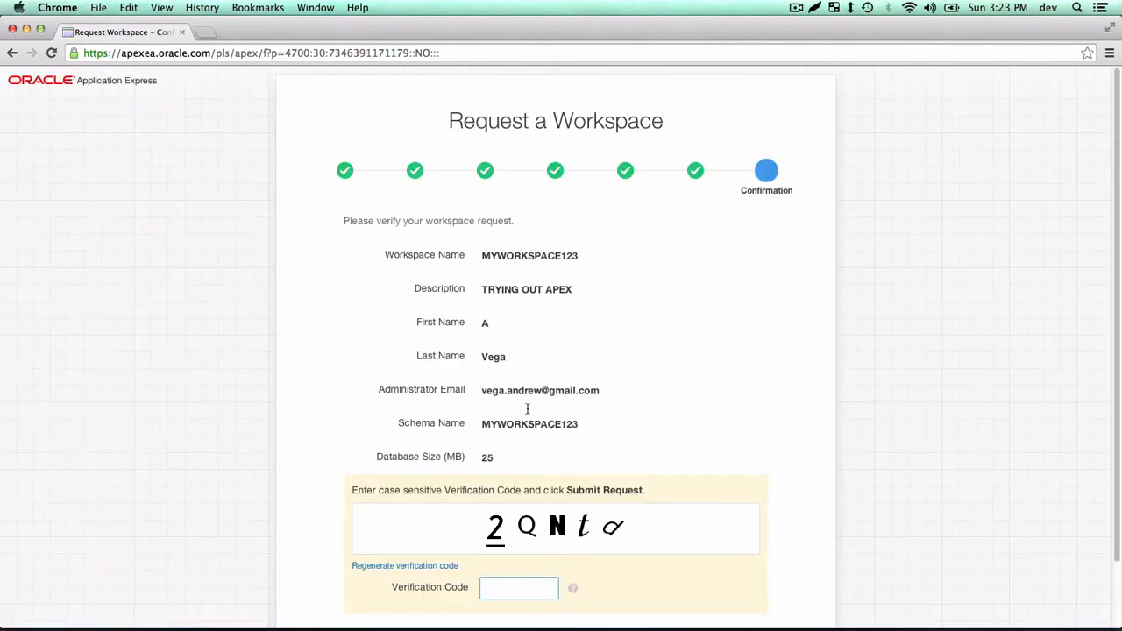
text(2QNtd)
scroll(578, 433, down, 2)
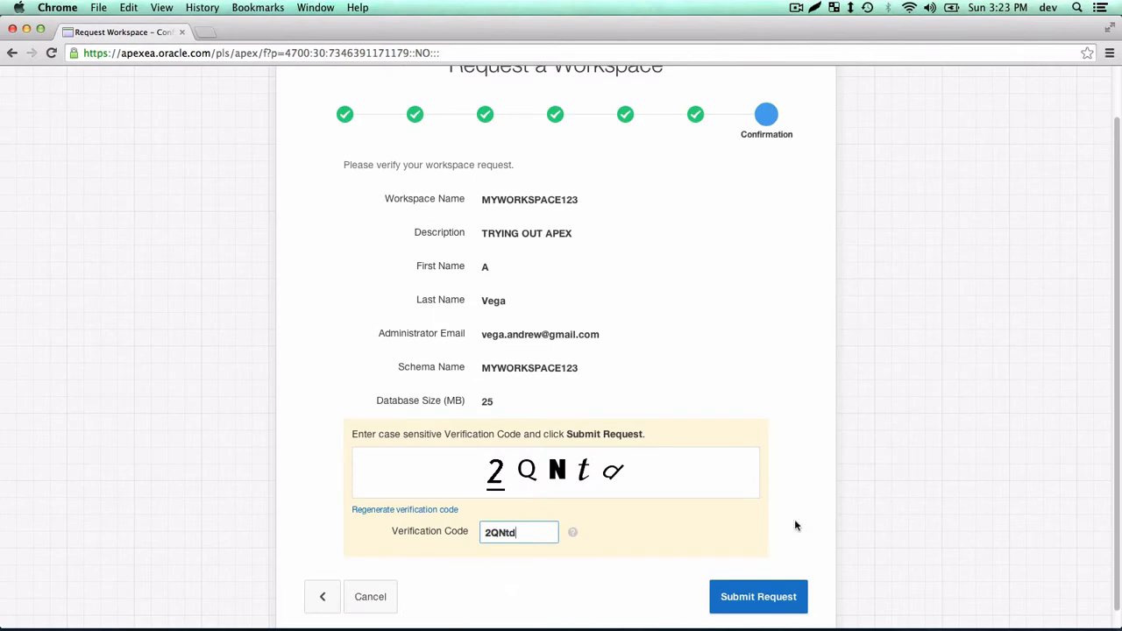
click(766, 595)
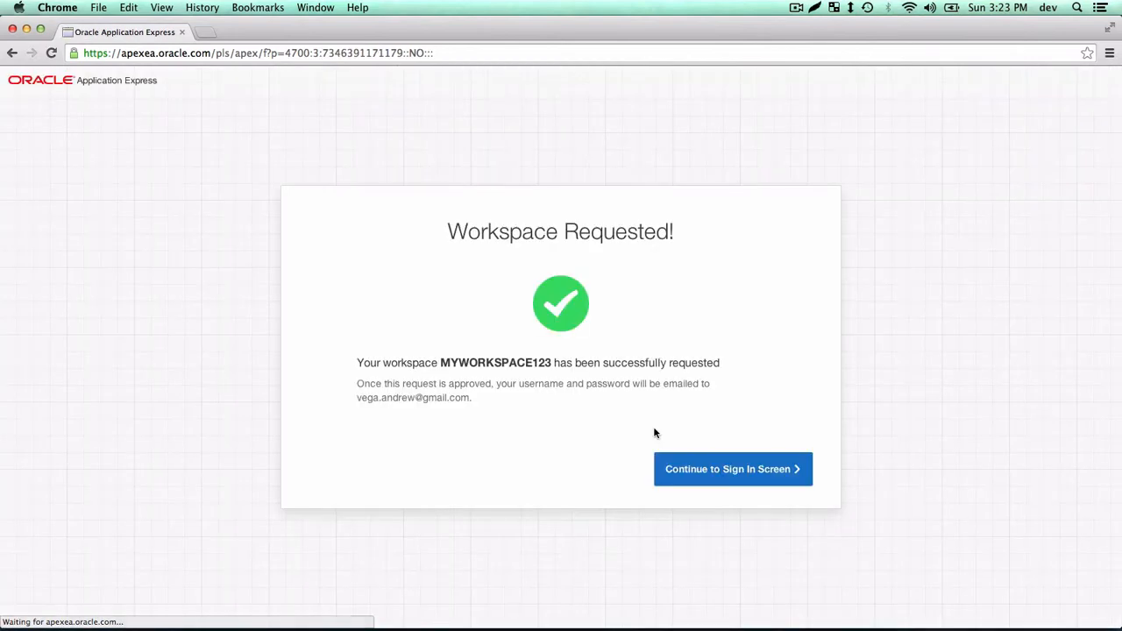
Continue to the sign-in screen, then search the web for 'oracle apex online'.
click(706, 457)
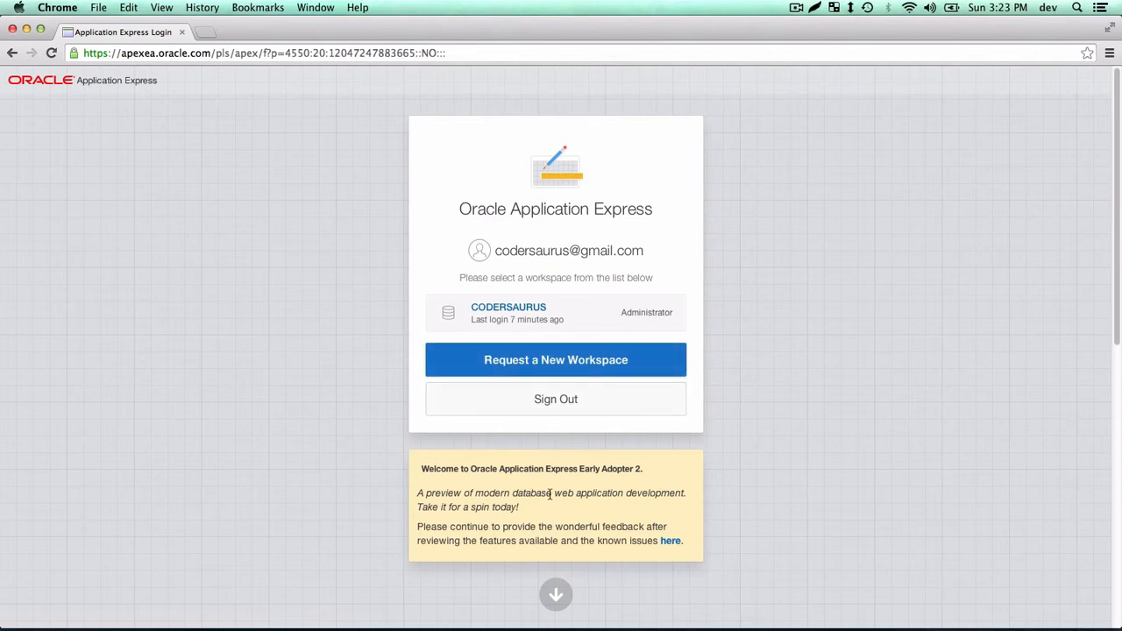
click(210, 48)
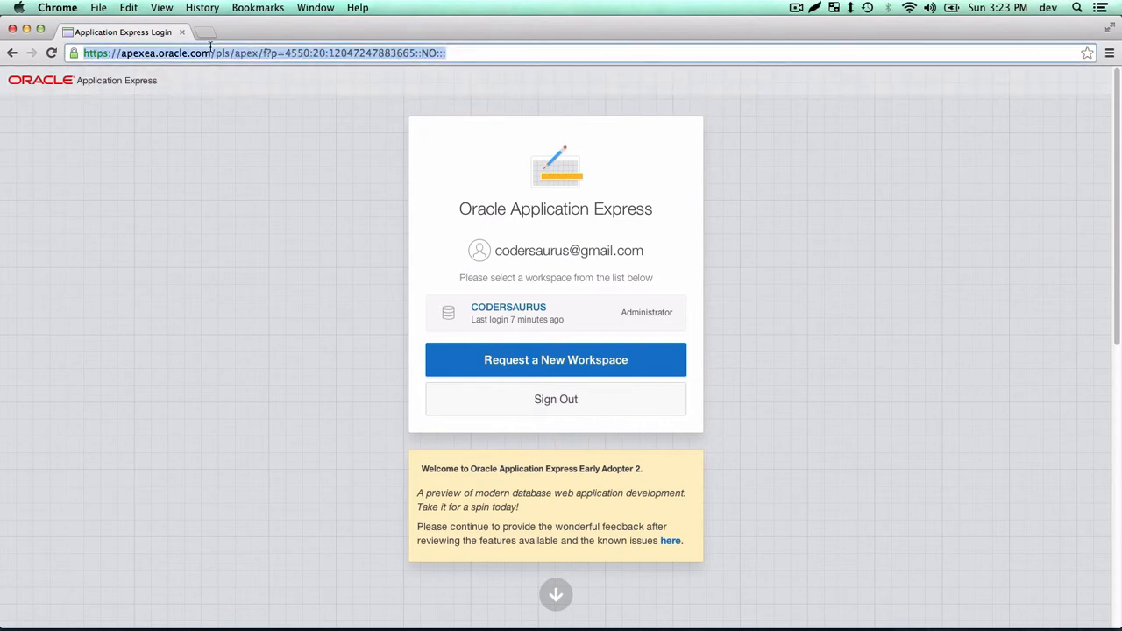
text(oracle ape)
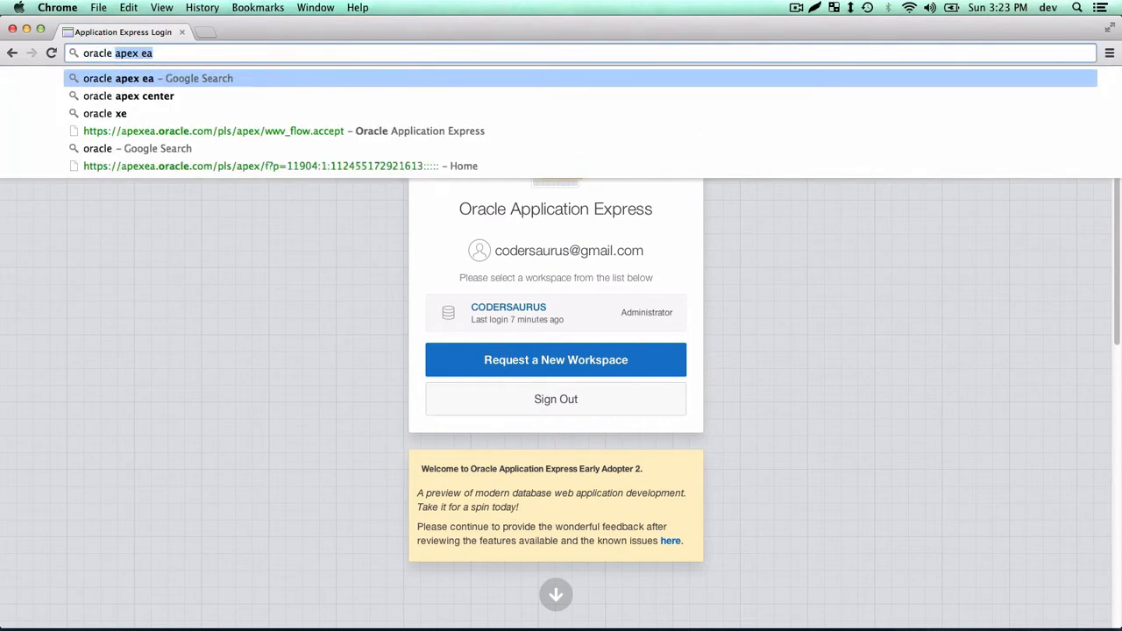
text(x online)
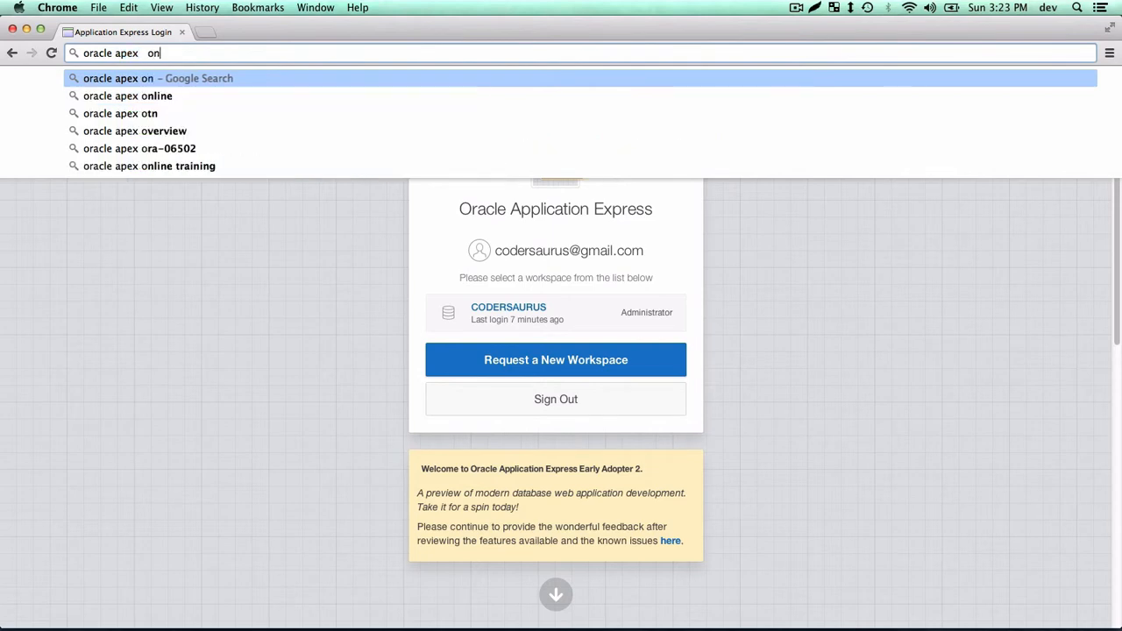
key(Return)
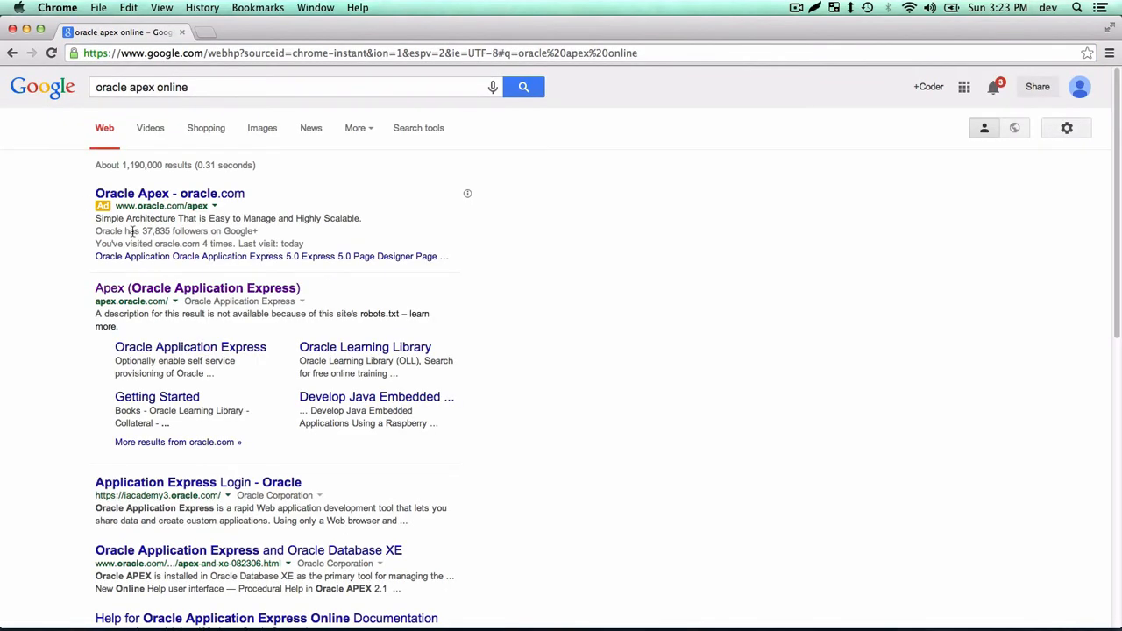
Search Google for 'oracle apex' and open the Oracle Application Express OTN Home Page.
click(171, 292)
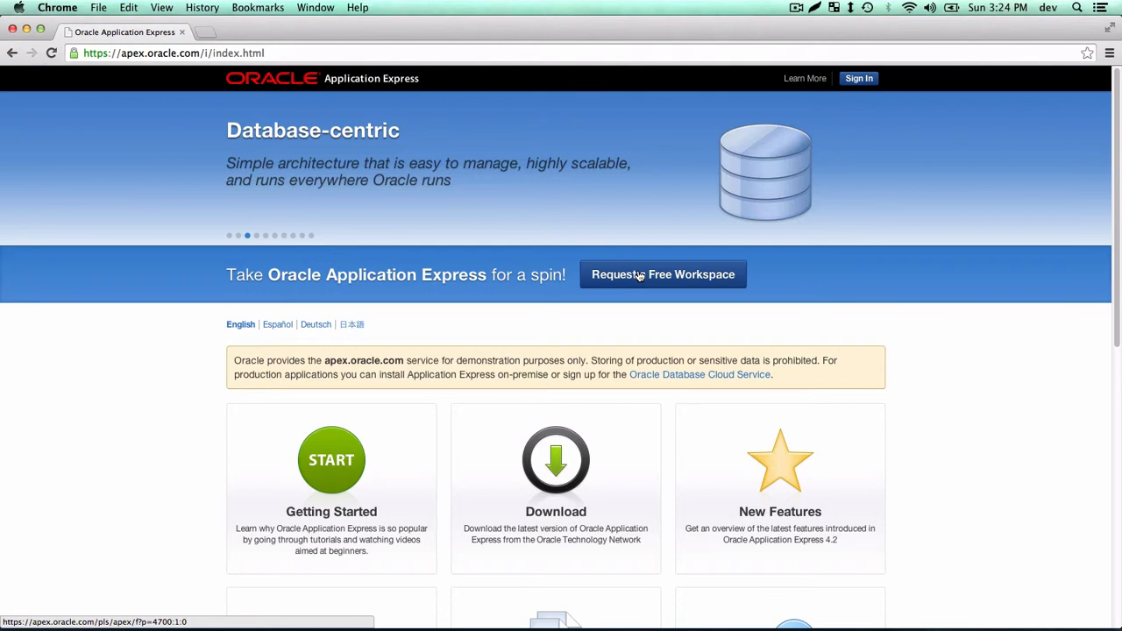
click(294, 53)
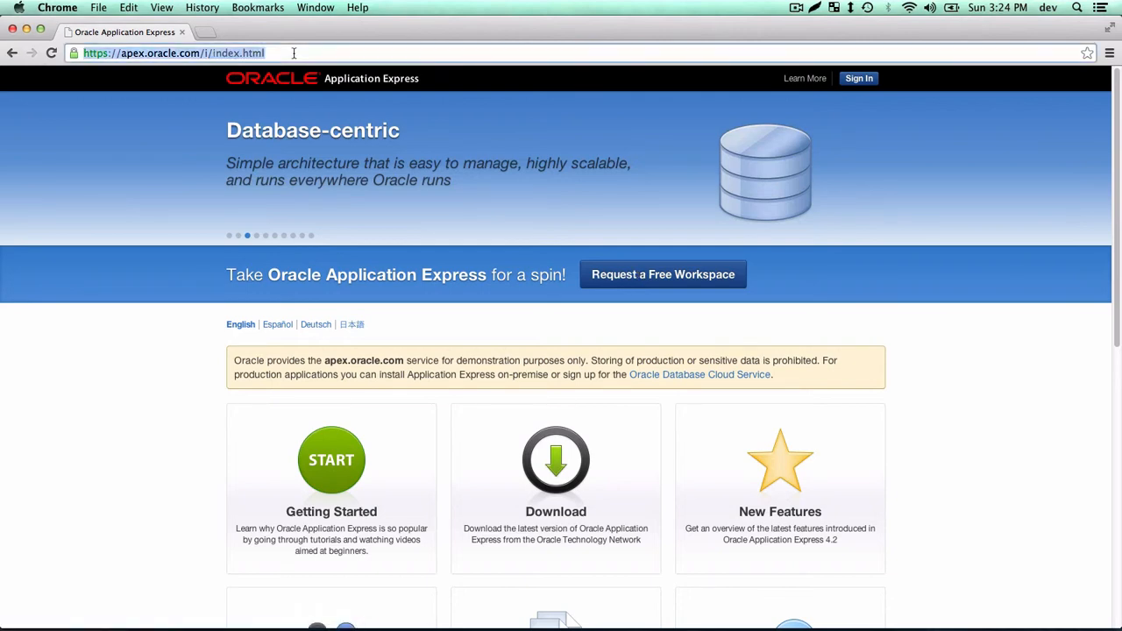
text(oracle )
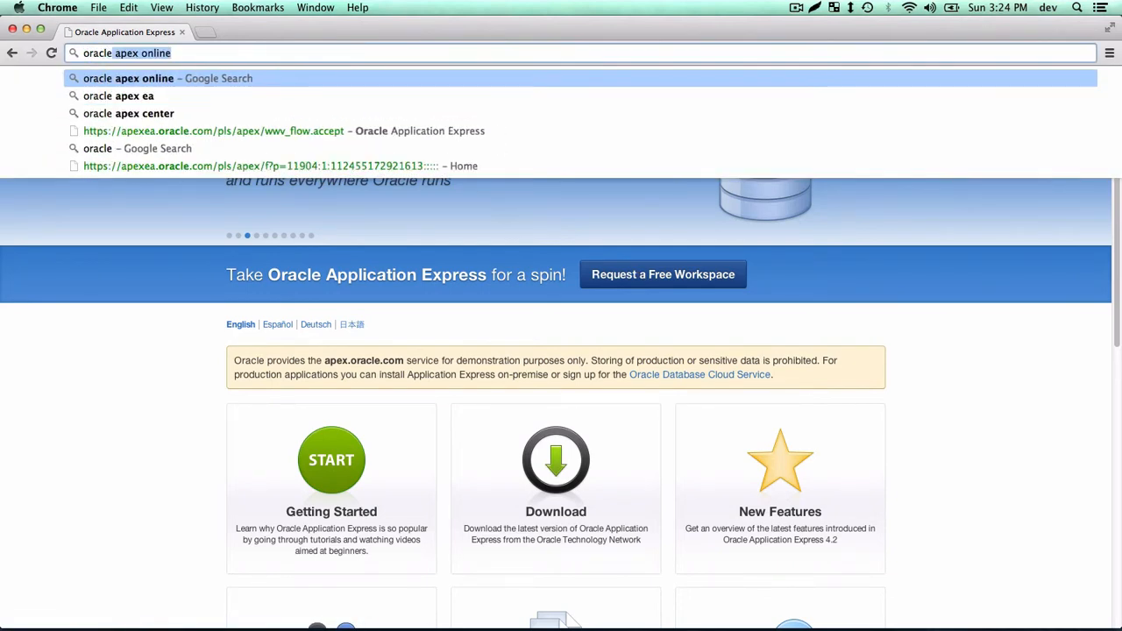
text(apr)
key(BackSpace)
text(ex)
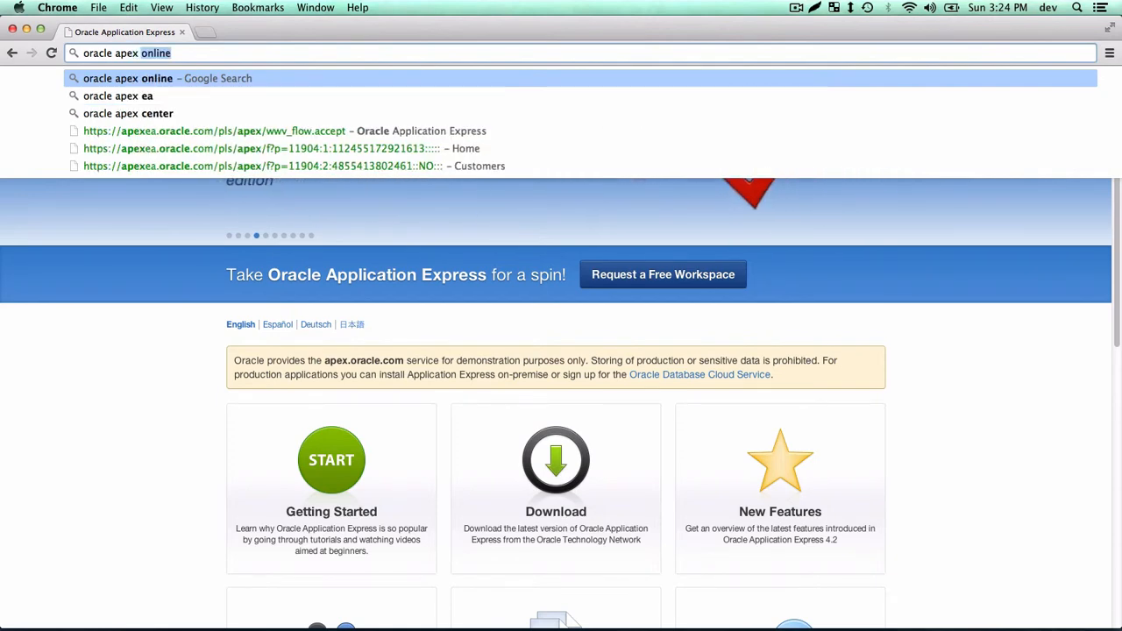
key(BackSpace)
key(Return)
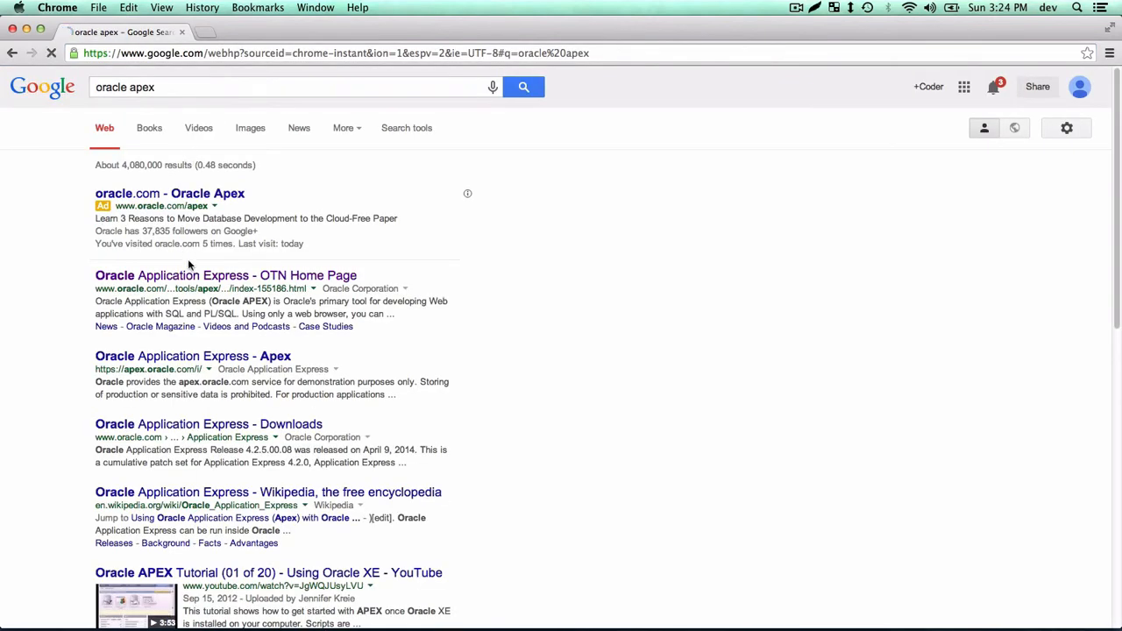
click(193, 276)
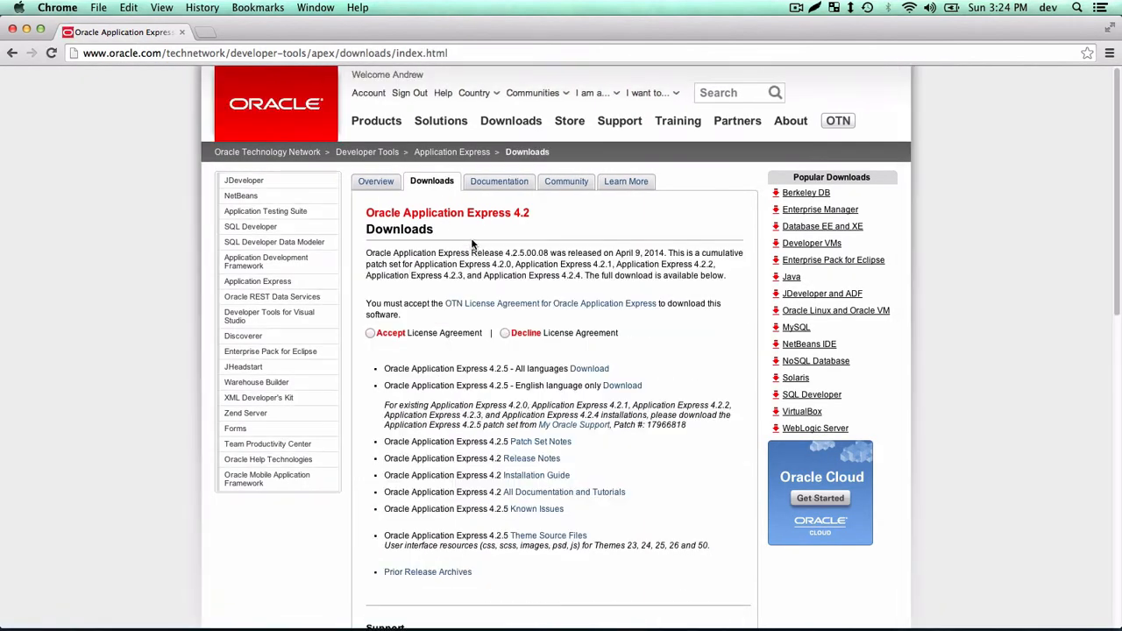
Accept the OTN License Agreement on the Application Express 4.2.5 downloads page.
click(370, 332)
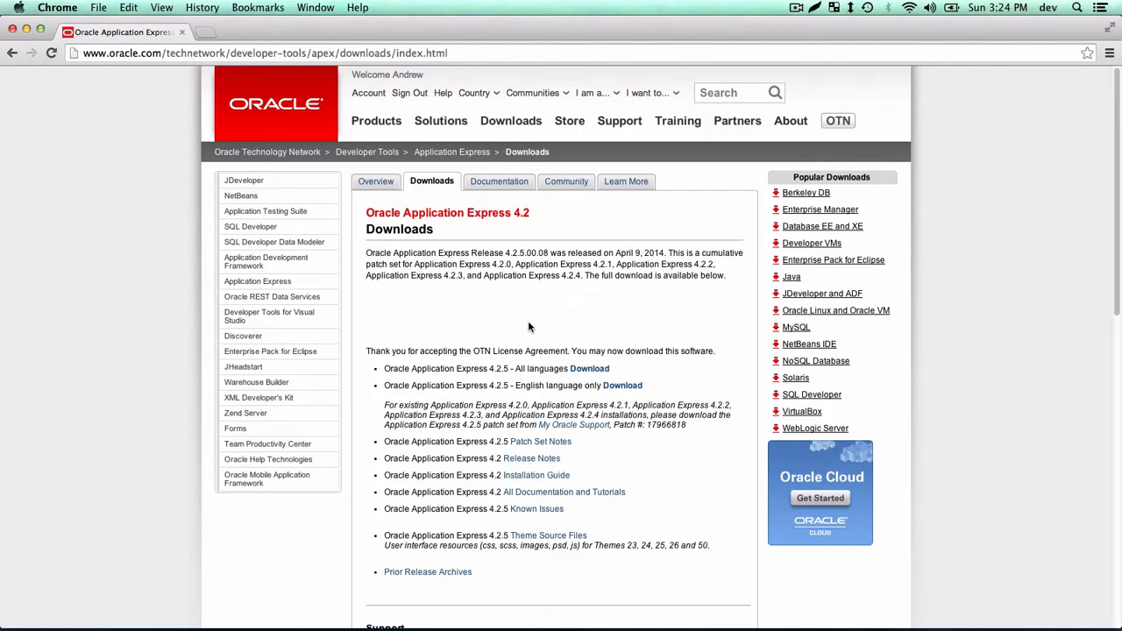
Replace the Oracle tab and open the APEX 5.0 EA 2 page via an 'oracle apex ea' search.
click(204, 34)
click(182, 32)
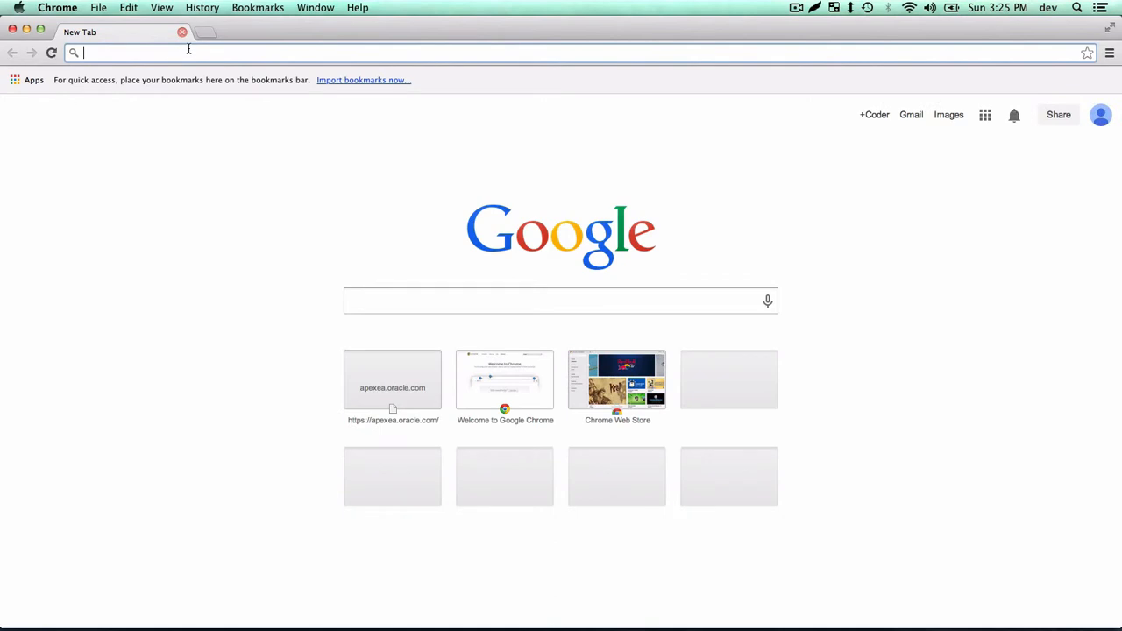
text(oracle)
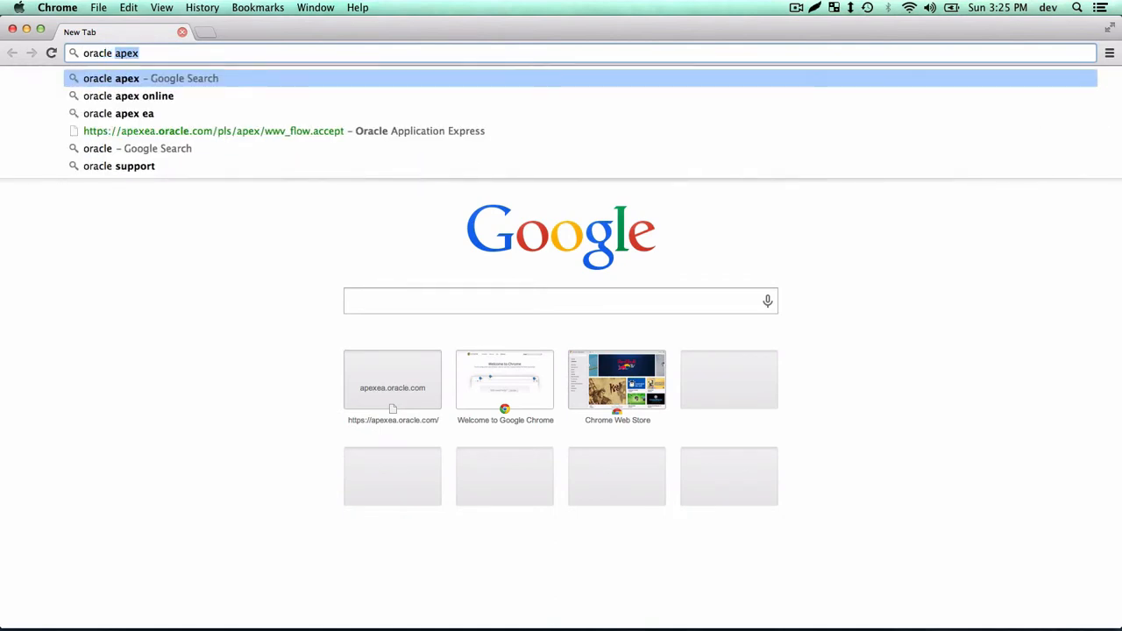
key(Down)
key(Down)
key(Return)
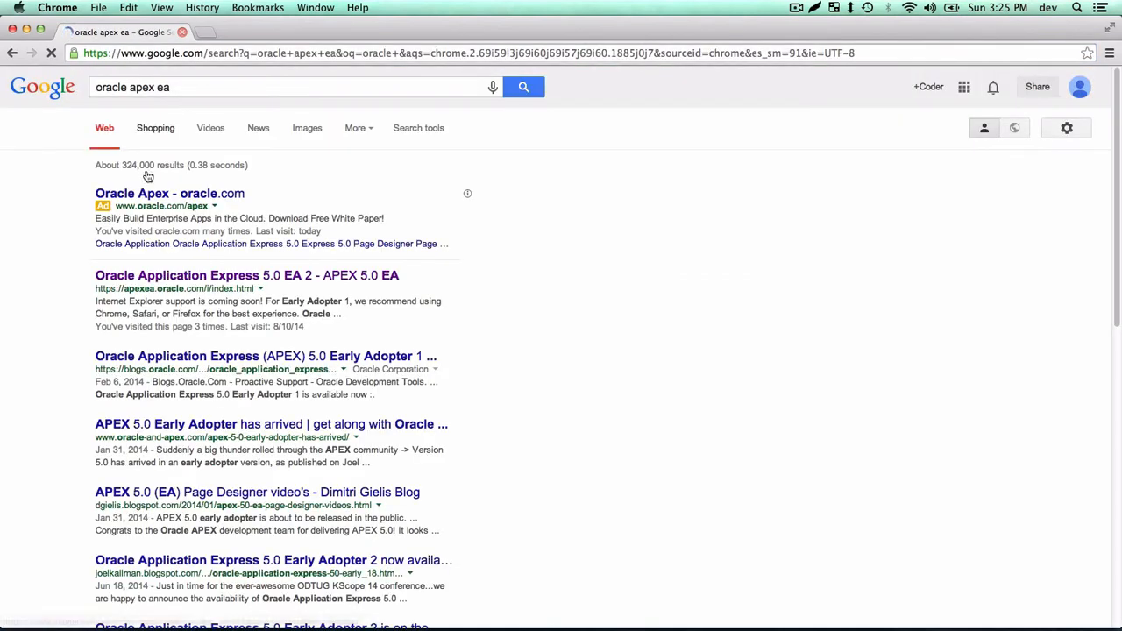
click(289, 276)
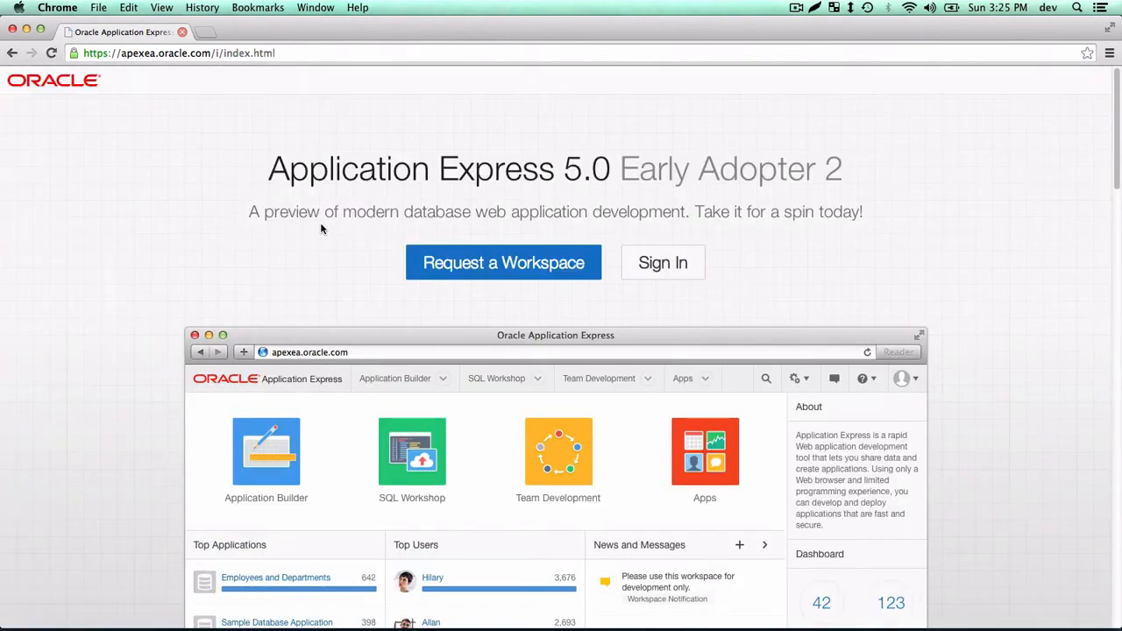
Sign in to the Early Adopter workspace and open the Application Builder.
click(650, 273)
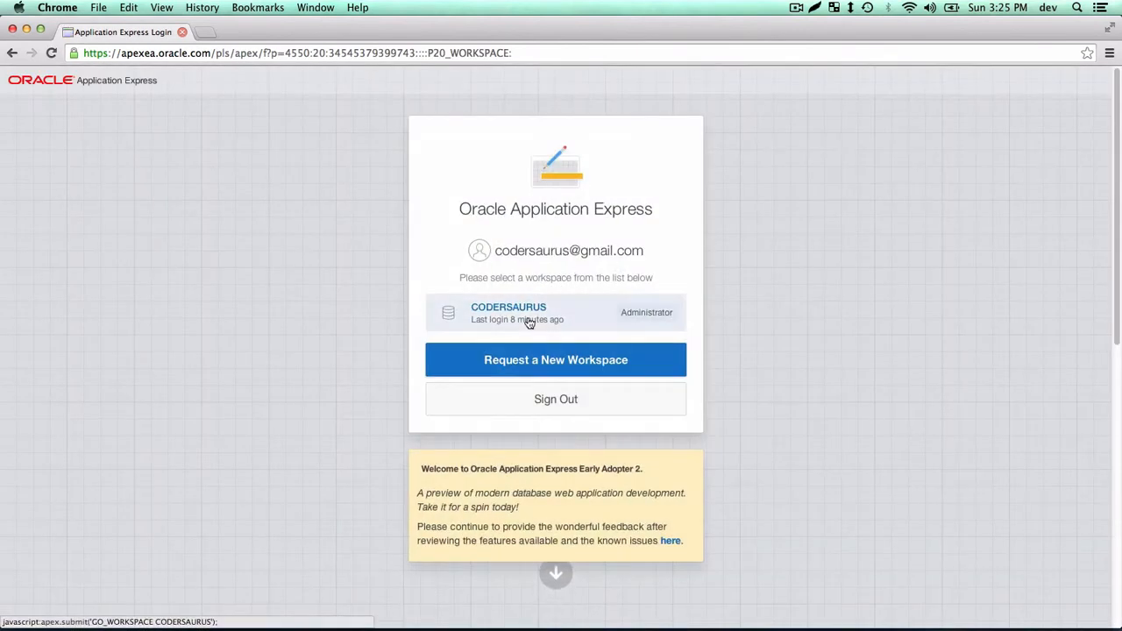
click(530, 323)
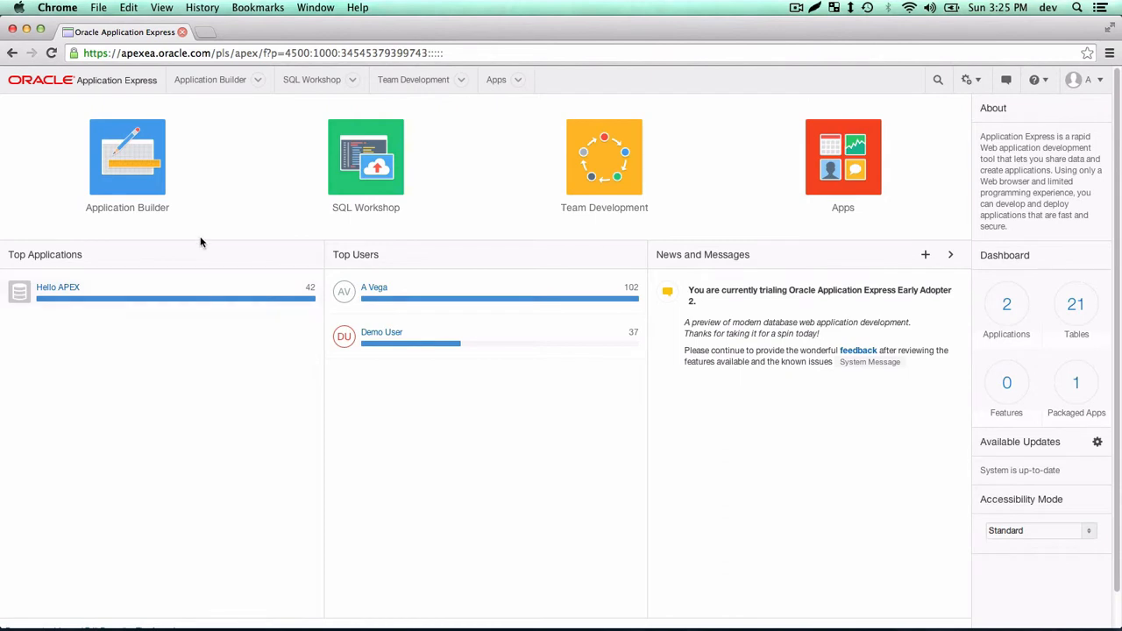
click(128, 153)
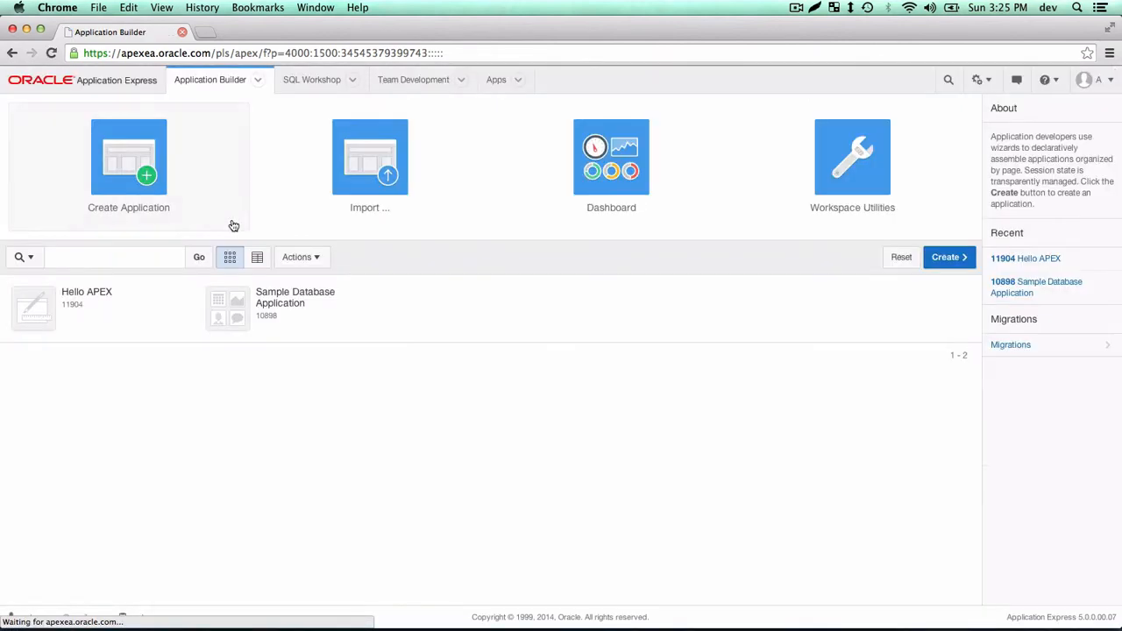
Permanently delete the Hello APEX application 11904, then go to SQL Workshop.
click(72, 319)
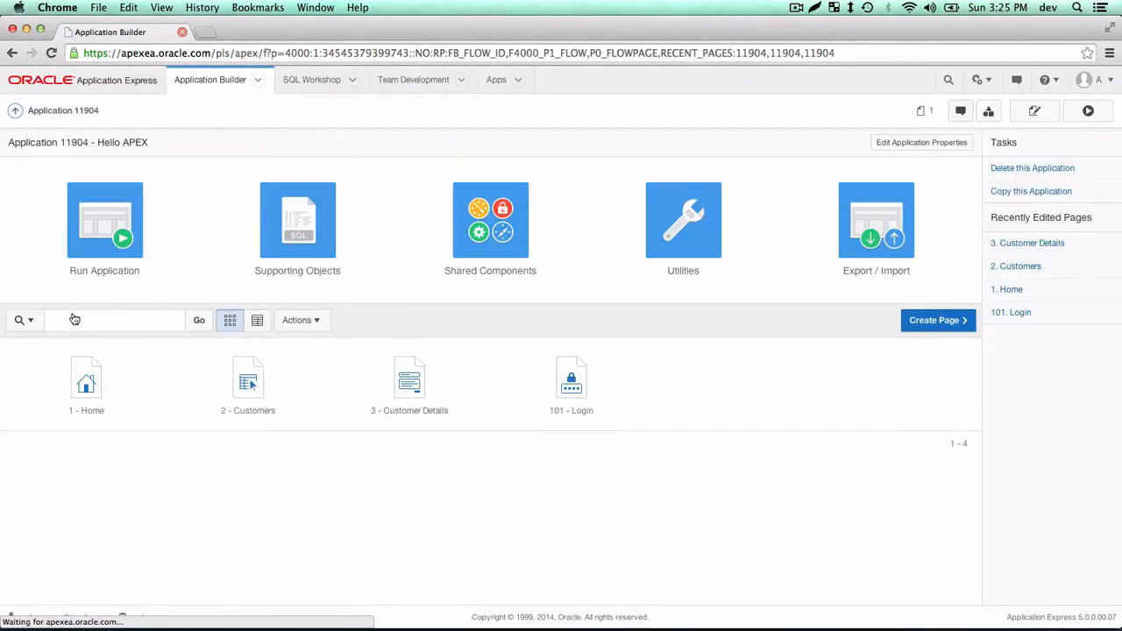
click(1012, 175)
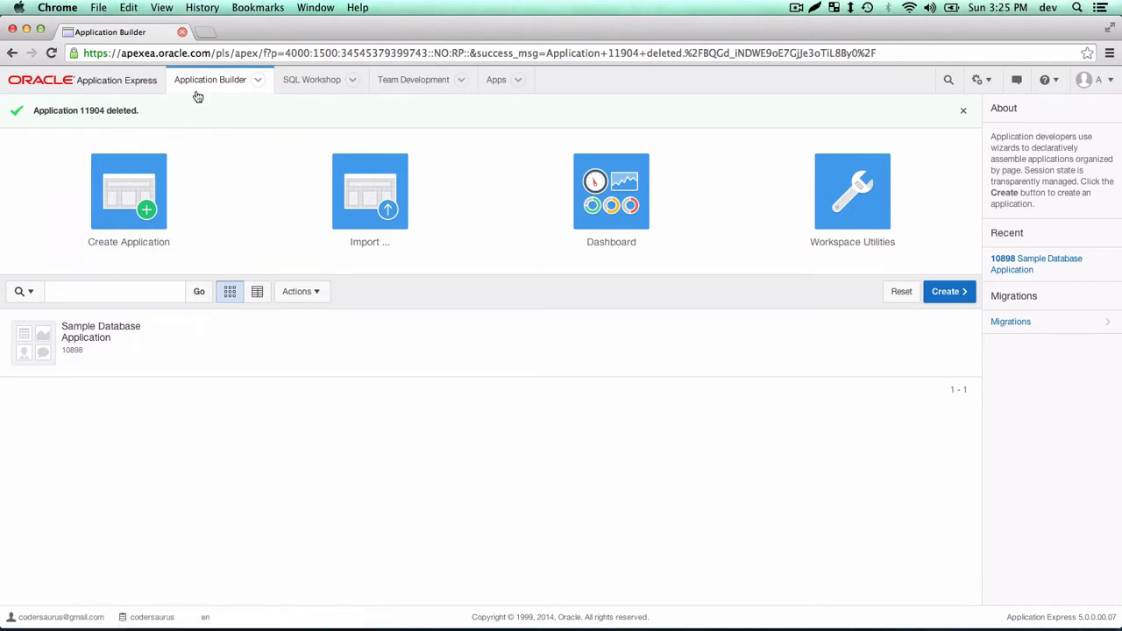
click(313, 86)
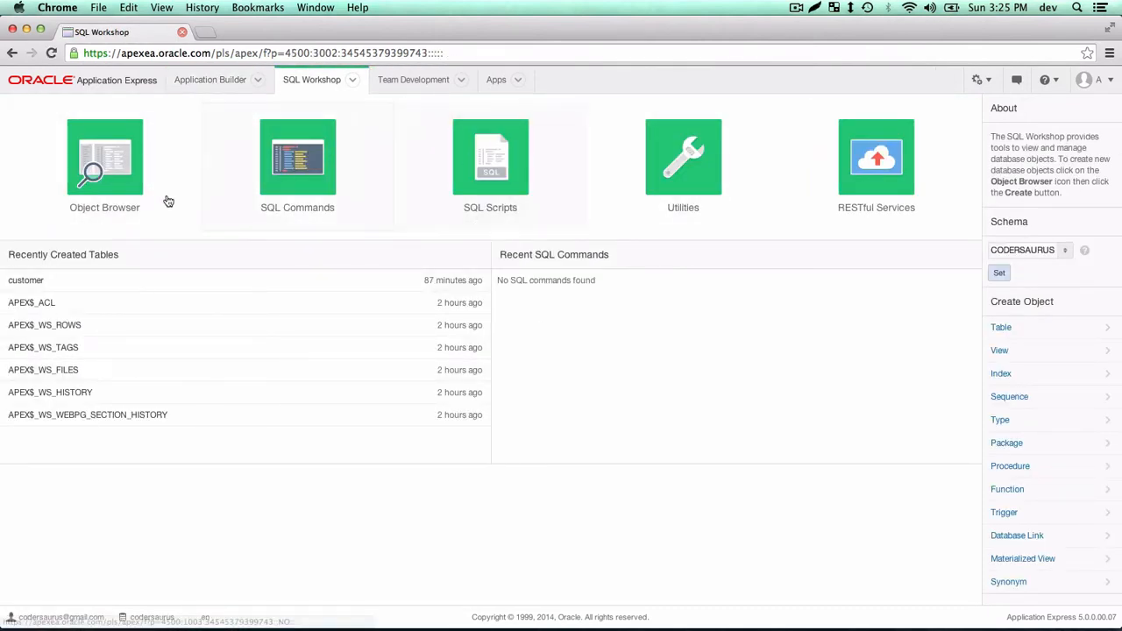
Look through the object types in the Object Browser, then go to Team Development.
click(112, 174)
click(78, 153)
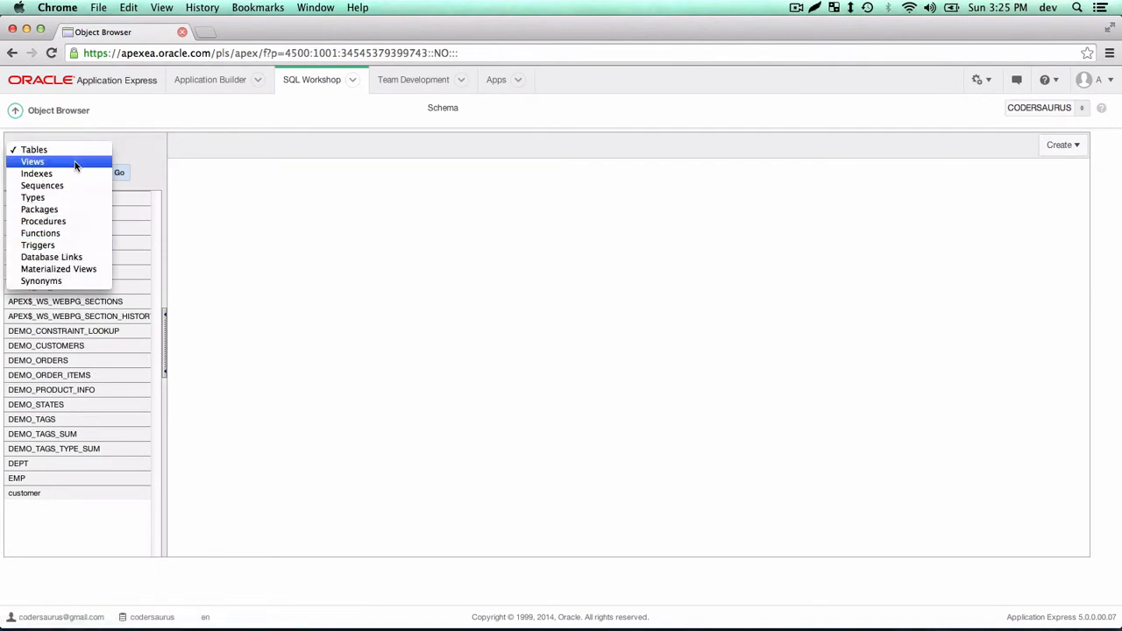
click(326, 79)
click(326, 79)
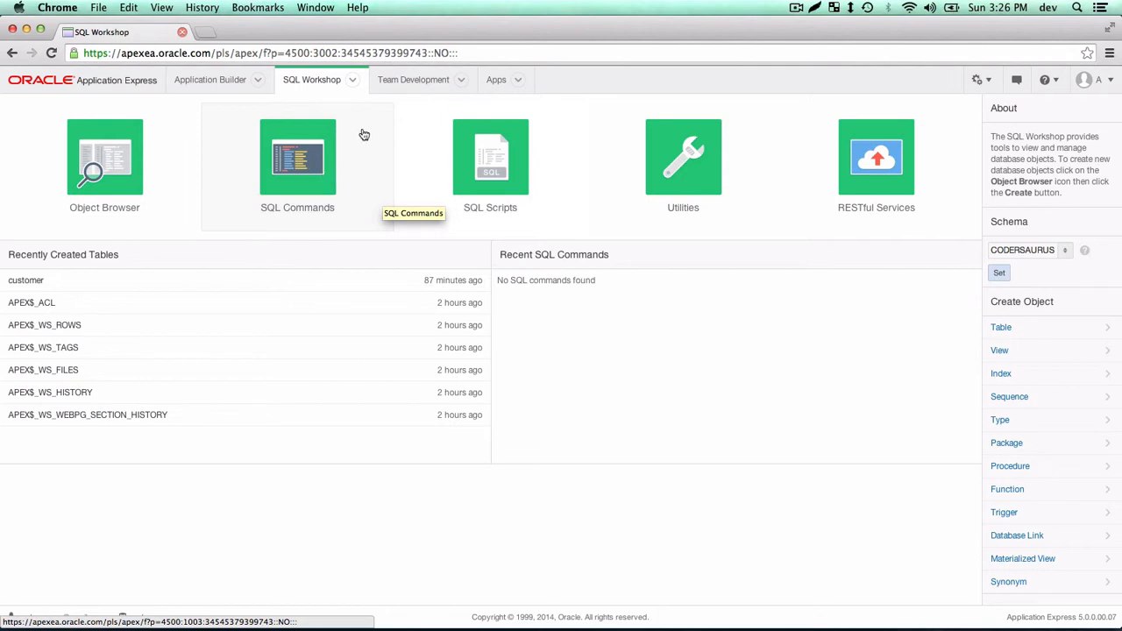
click(412, 87)
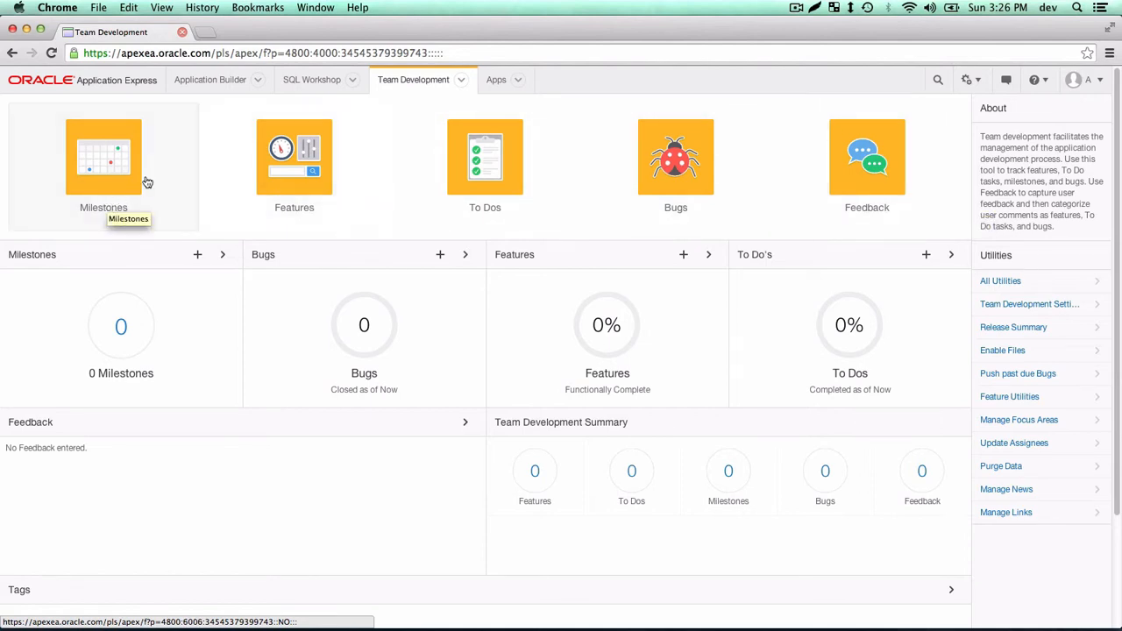
click(294, 186)
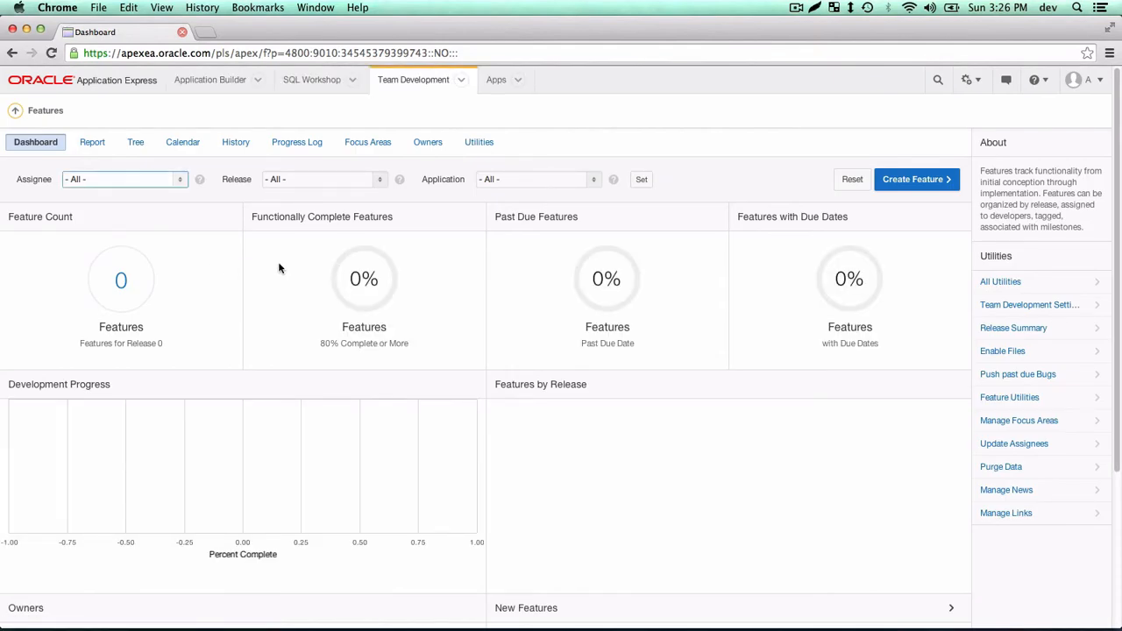
click(415, 81)
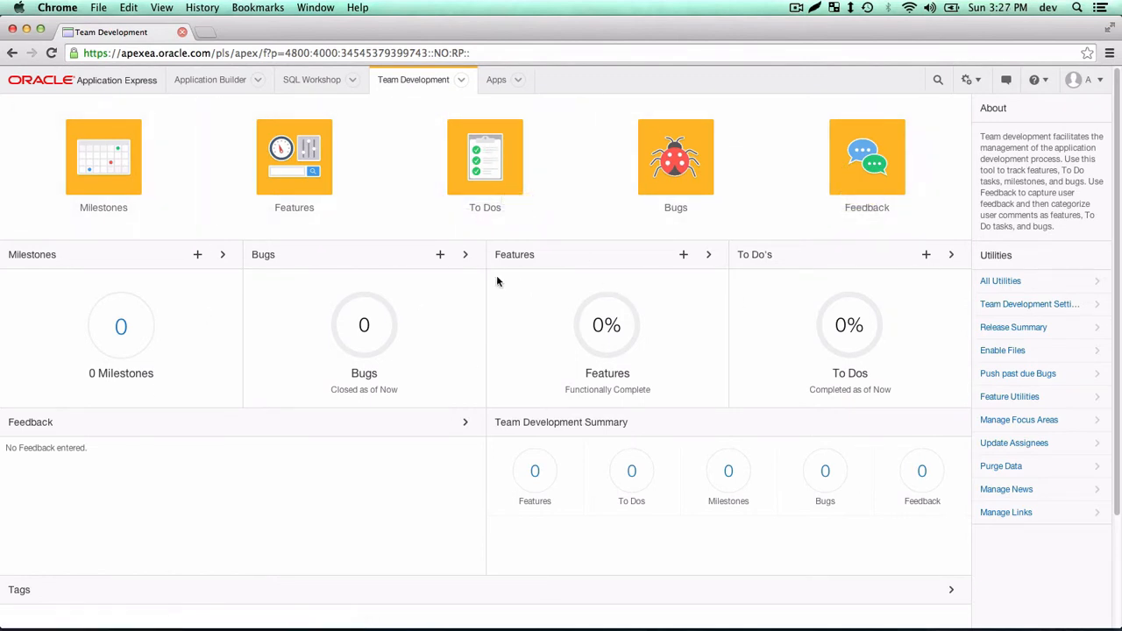
click(500, 85)
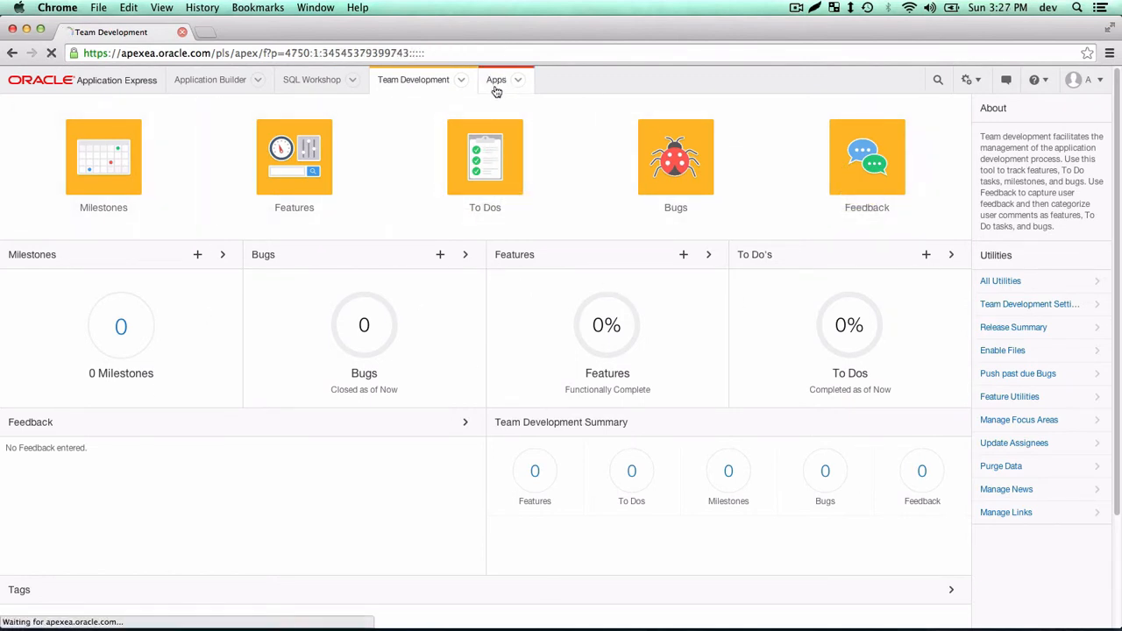
View the packaged applications dashboard and the Top Users and Page Views administration reports.
click(487, 163)
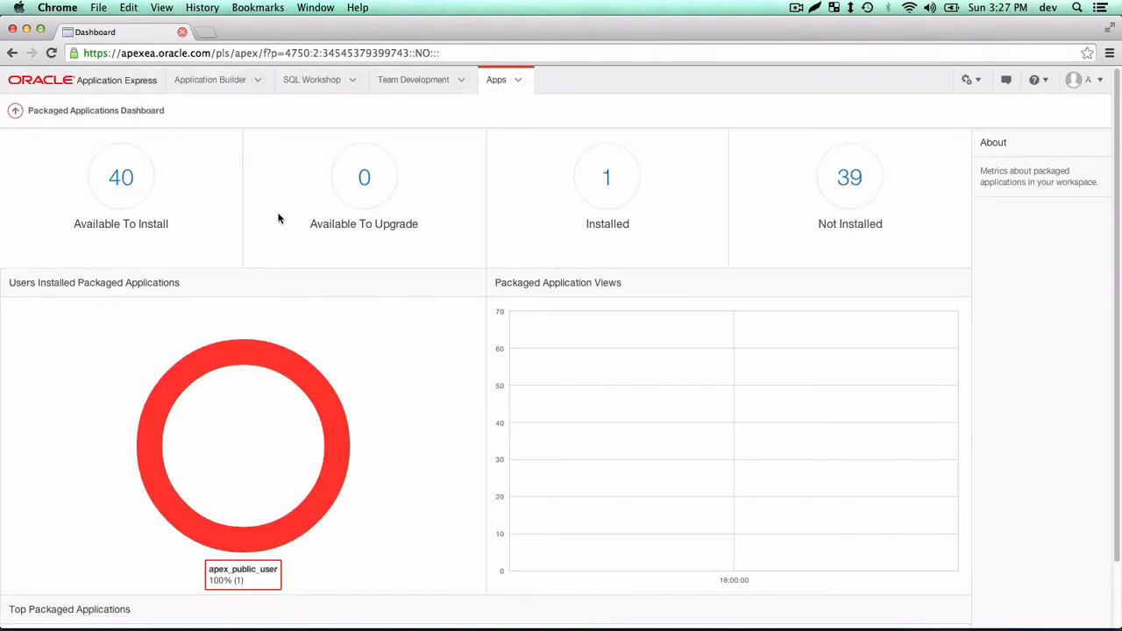
click(505, 89)
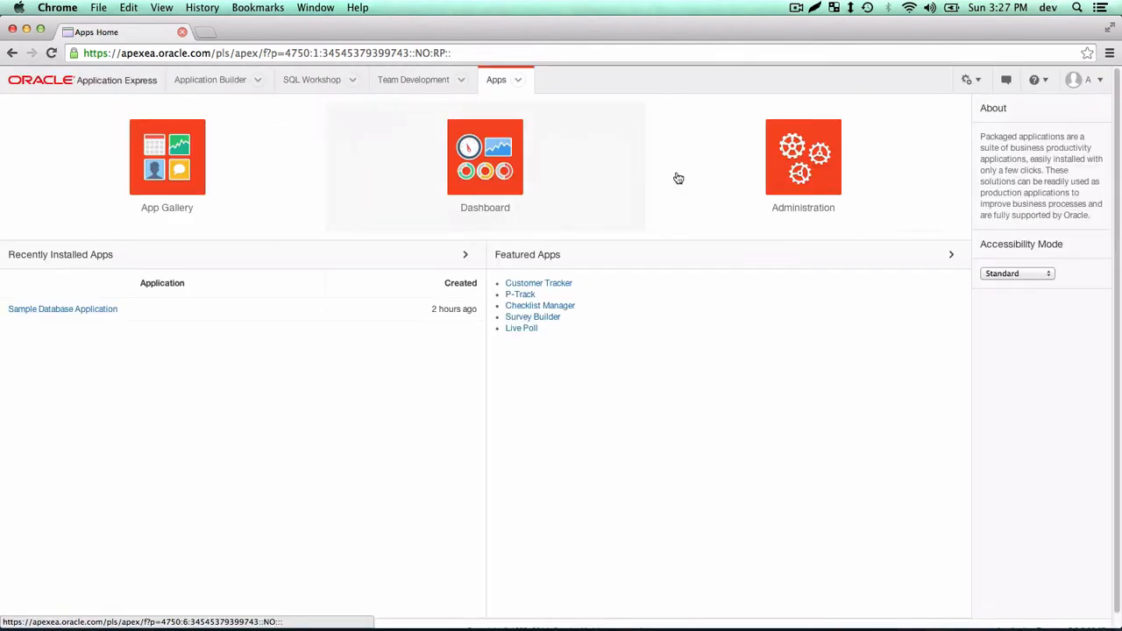
click(805, 182)
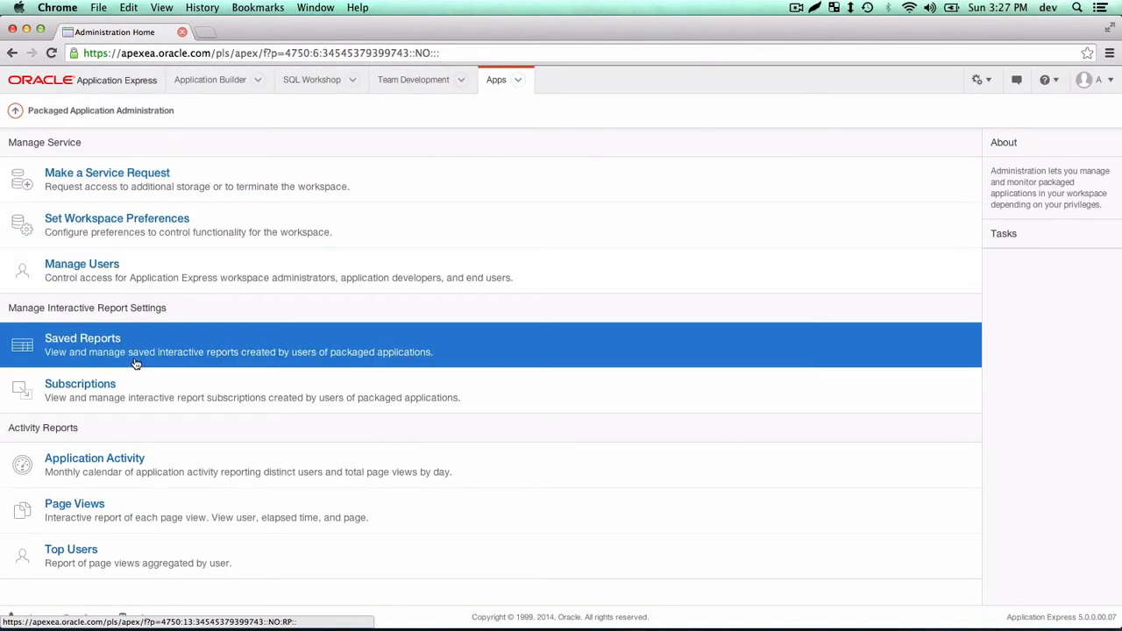
click(104, 568)
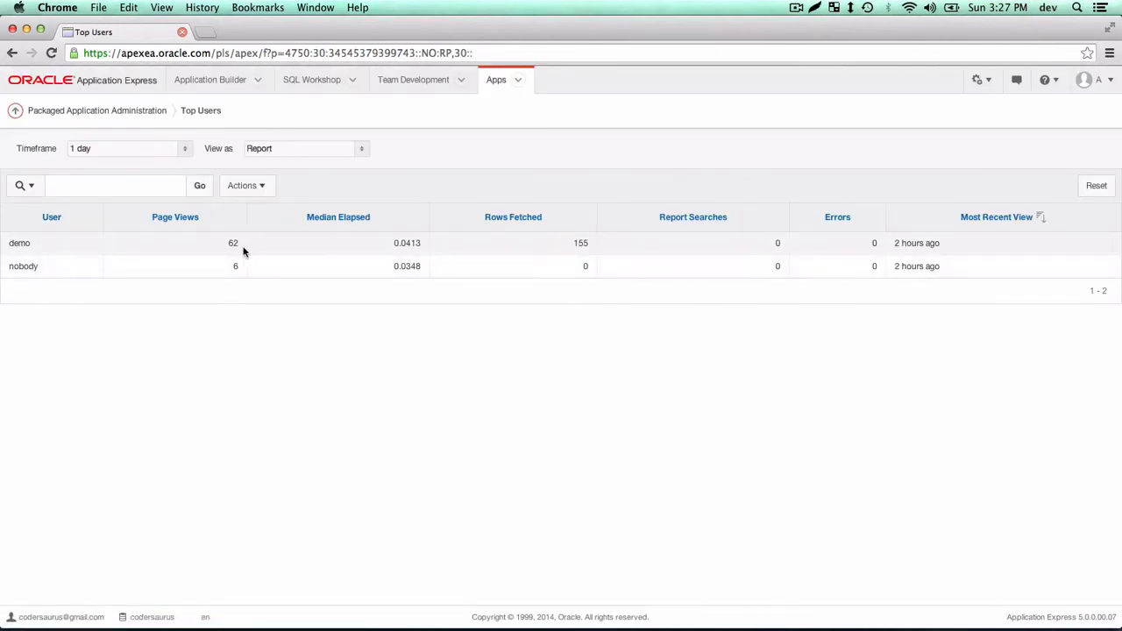
click(12, 55)
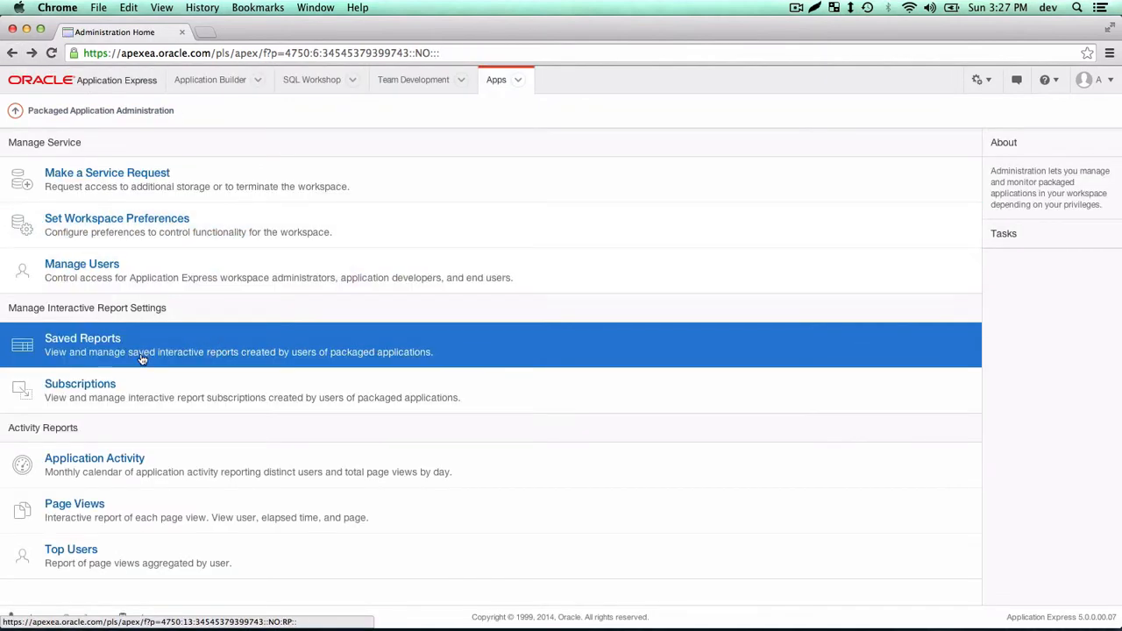
click(230, 510)
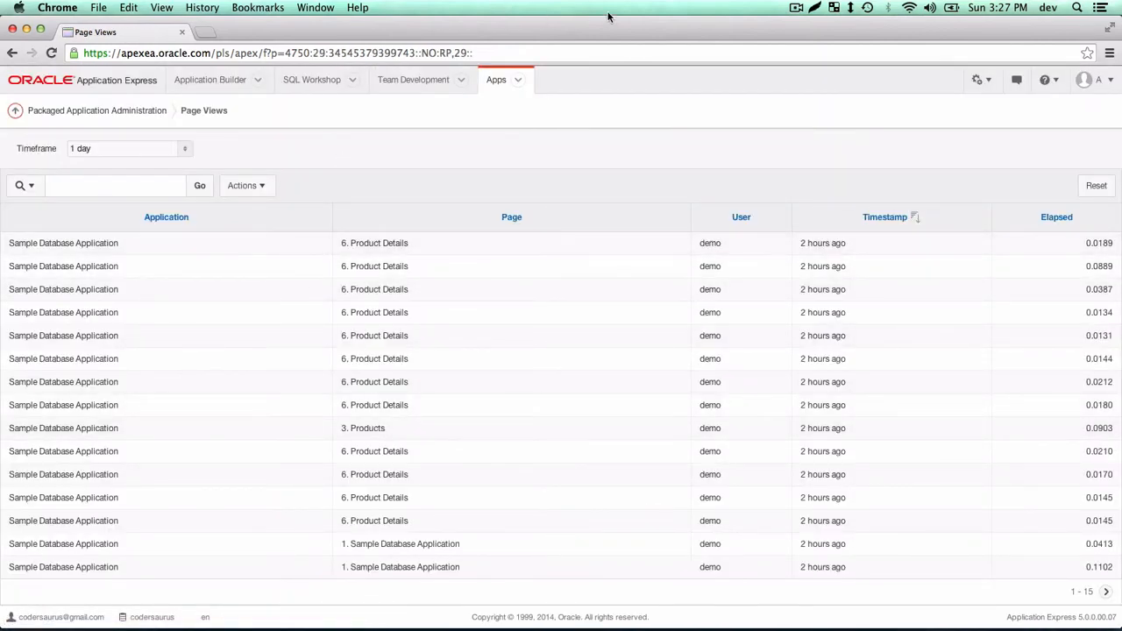
Check the workspace preferences settings, then return to the Application Builder home.
click(505, 82)
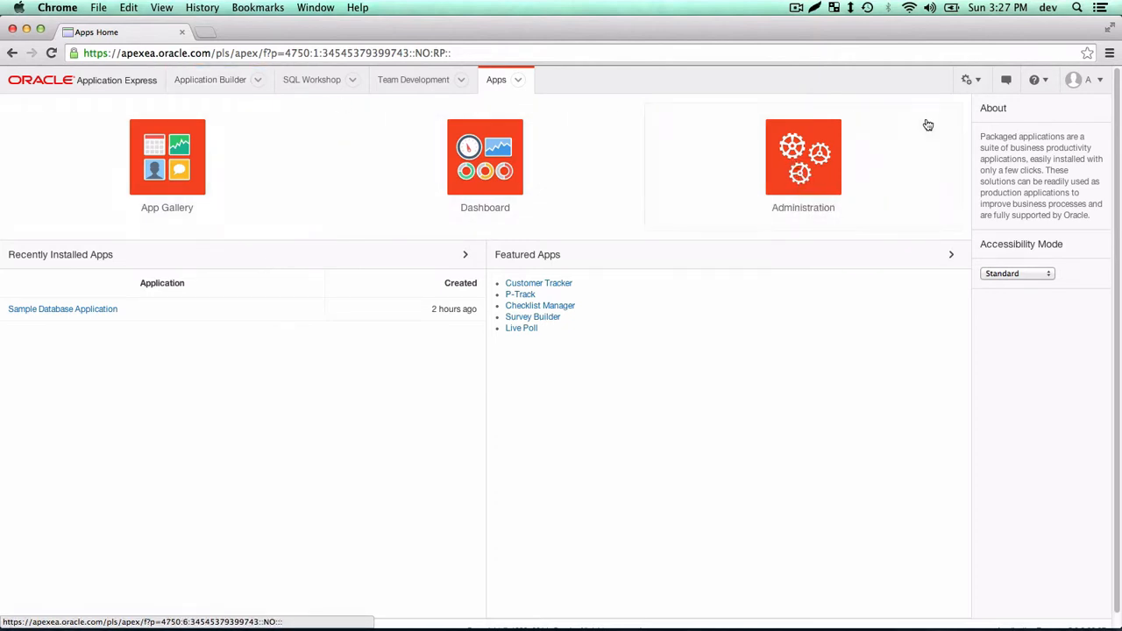
click(834, 153)
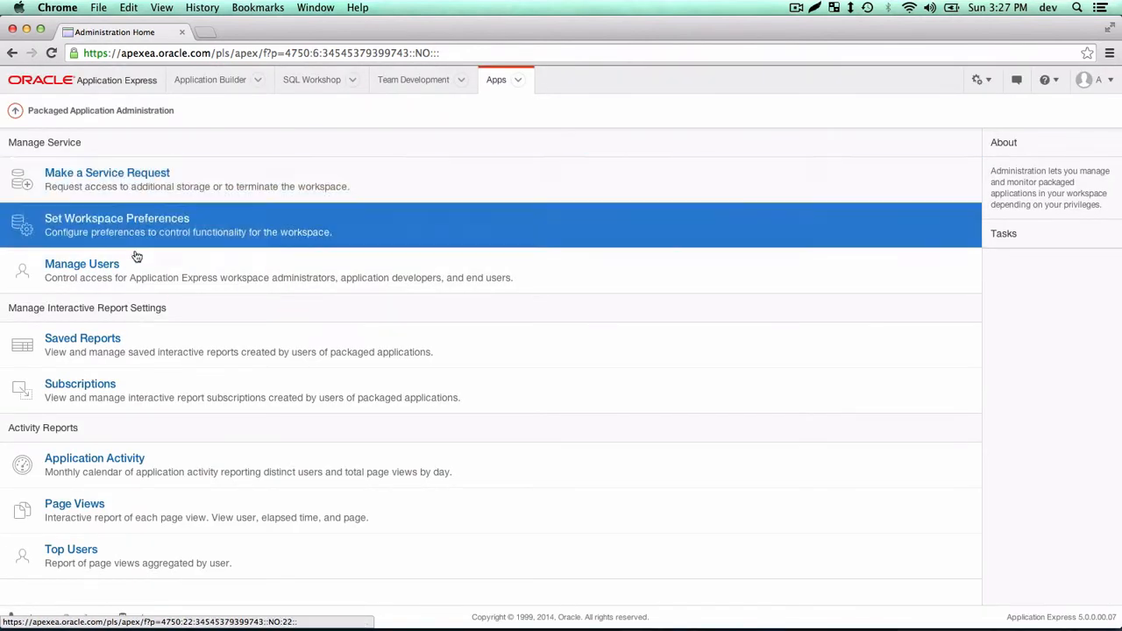
click(158, 402)
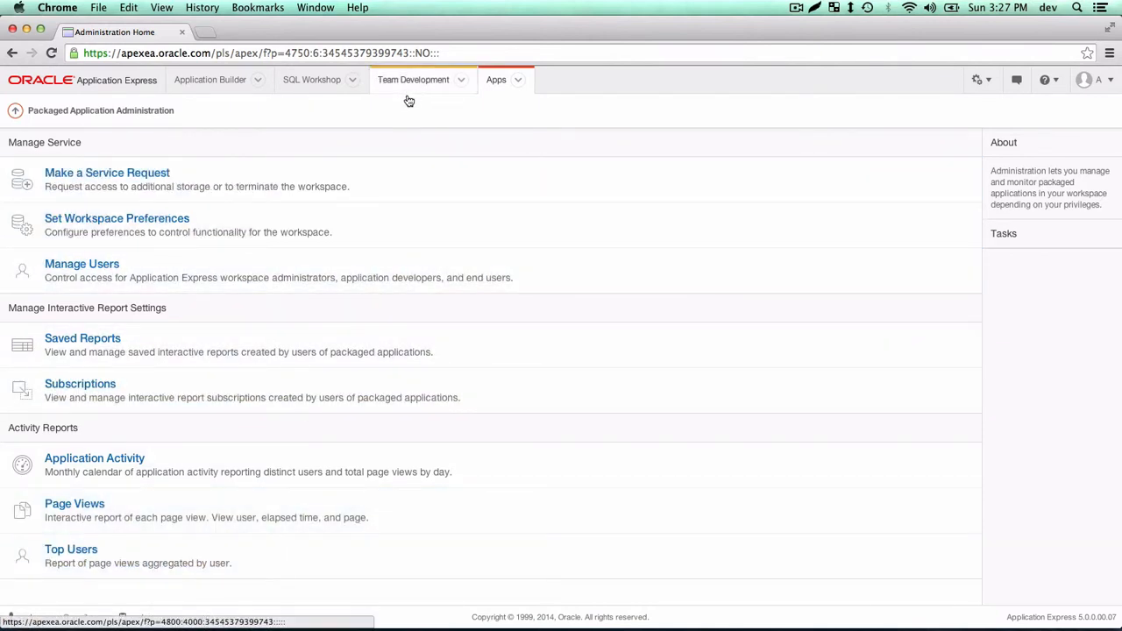
click(175, 233)
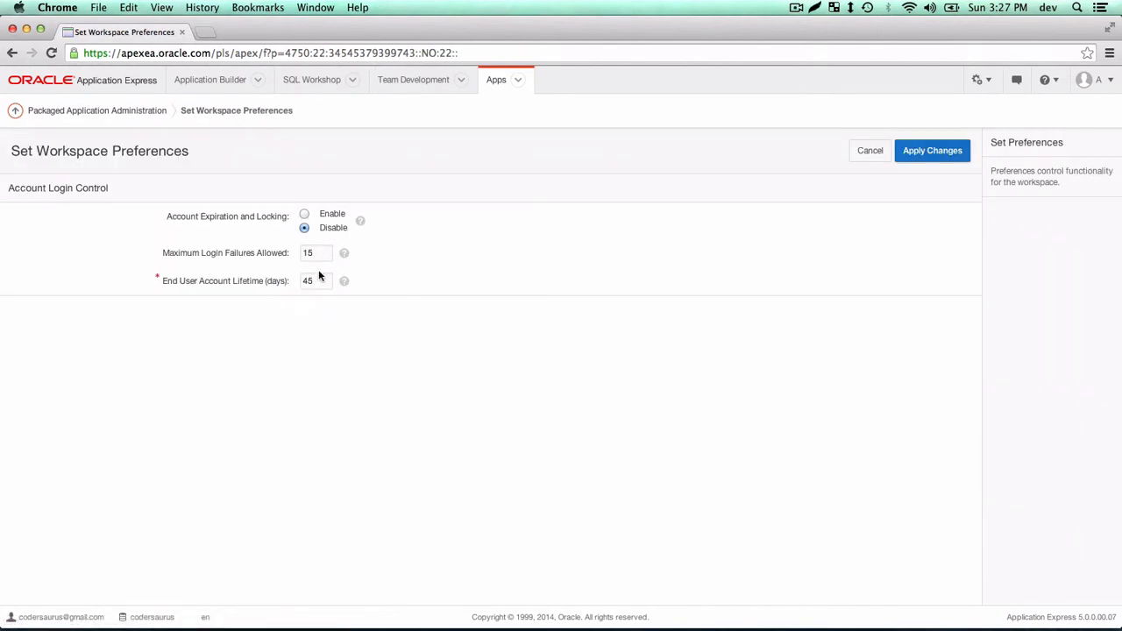
click(496, 79)
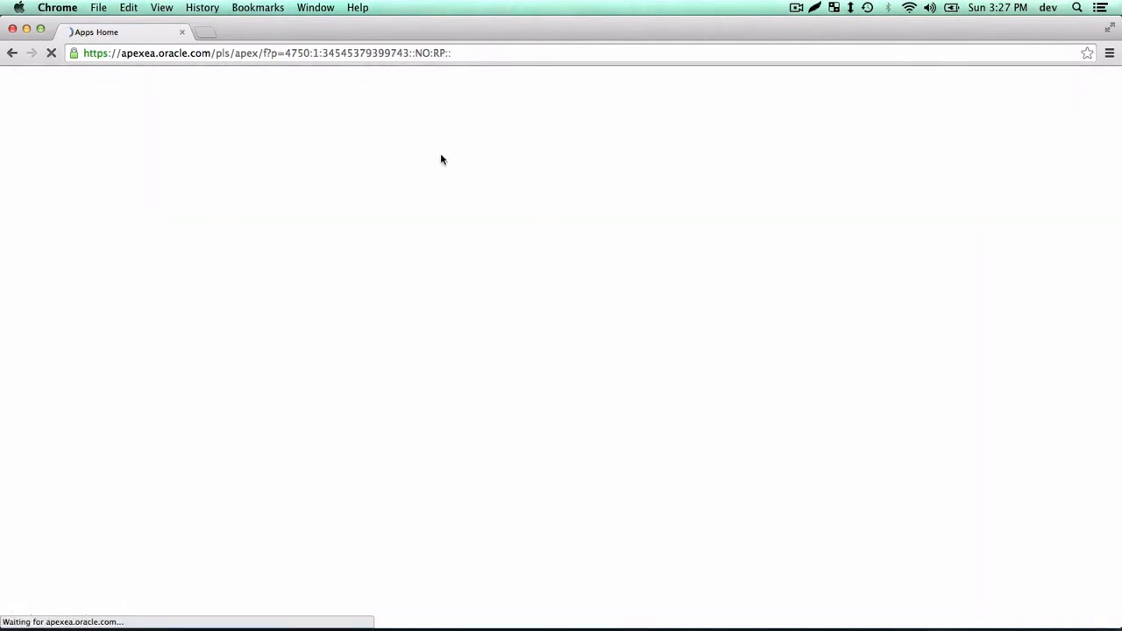
click(211, 81)
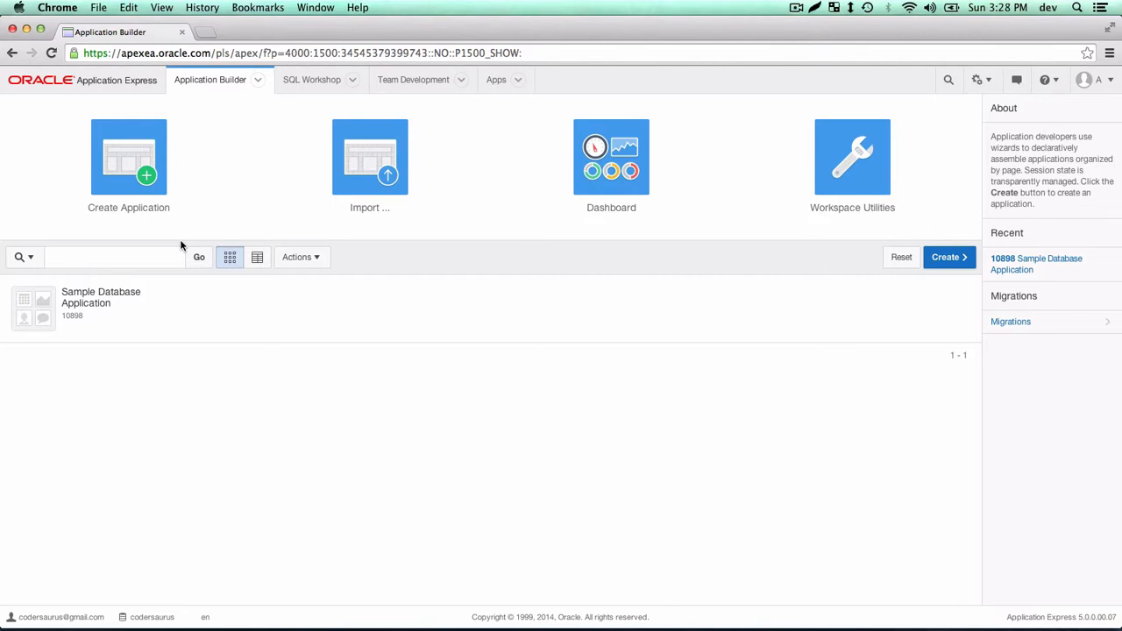
Start Create Application, read the application type descriptions, browse the Packaged Apps gallery, then go back.
click(120, 157)
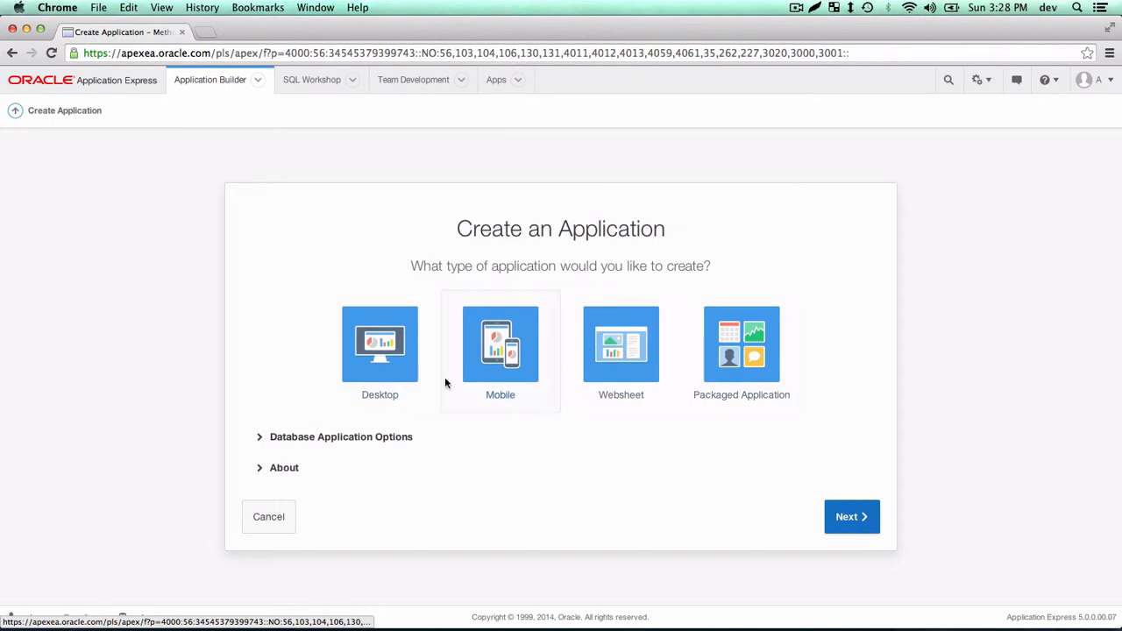
click(279, 467)
scroll(364, 499, down, 3)
scroll(364, 500, up, 3)
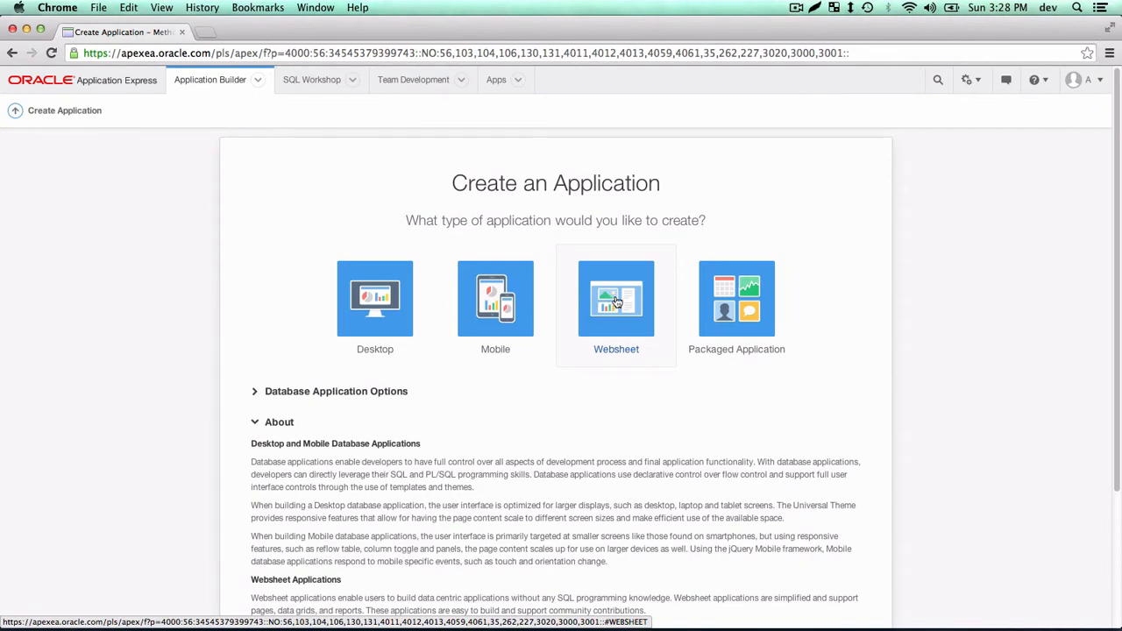
click(726, 302)
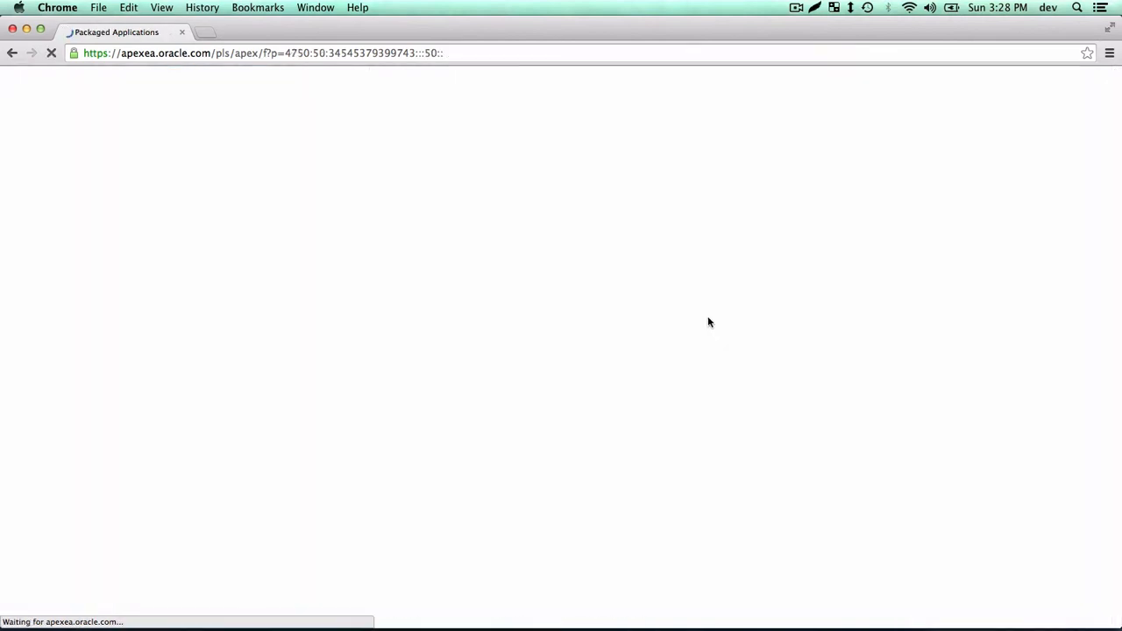
scroll(535, 289, down, 3)
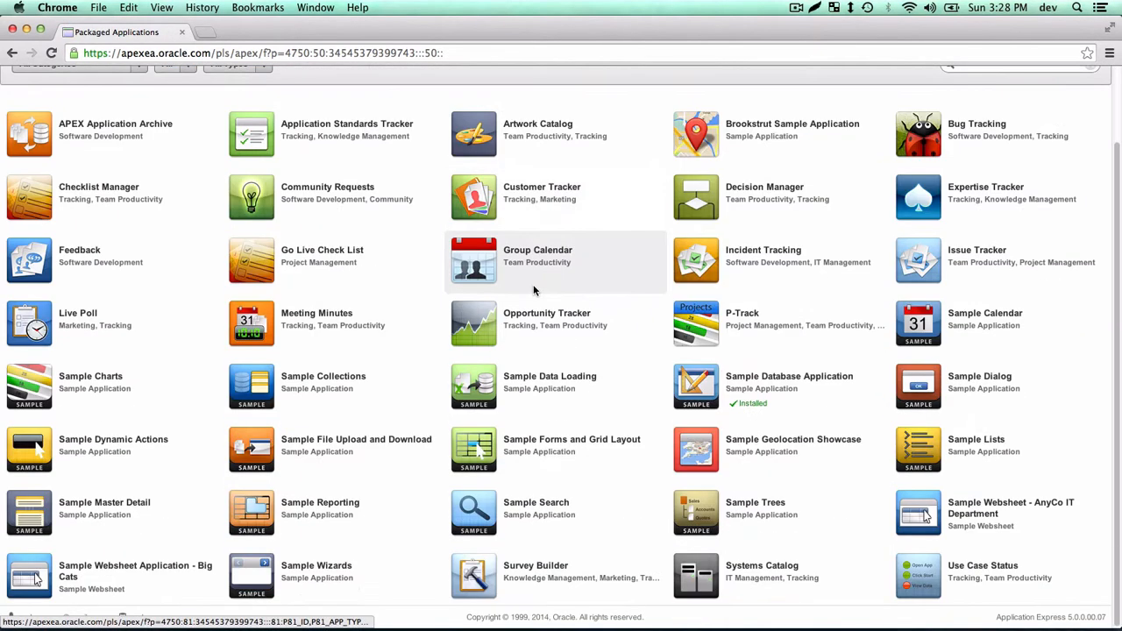
scroll(535, 301, up, 3)
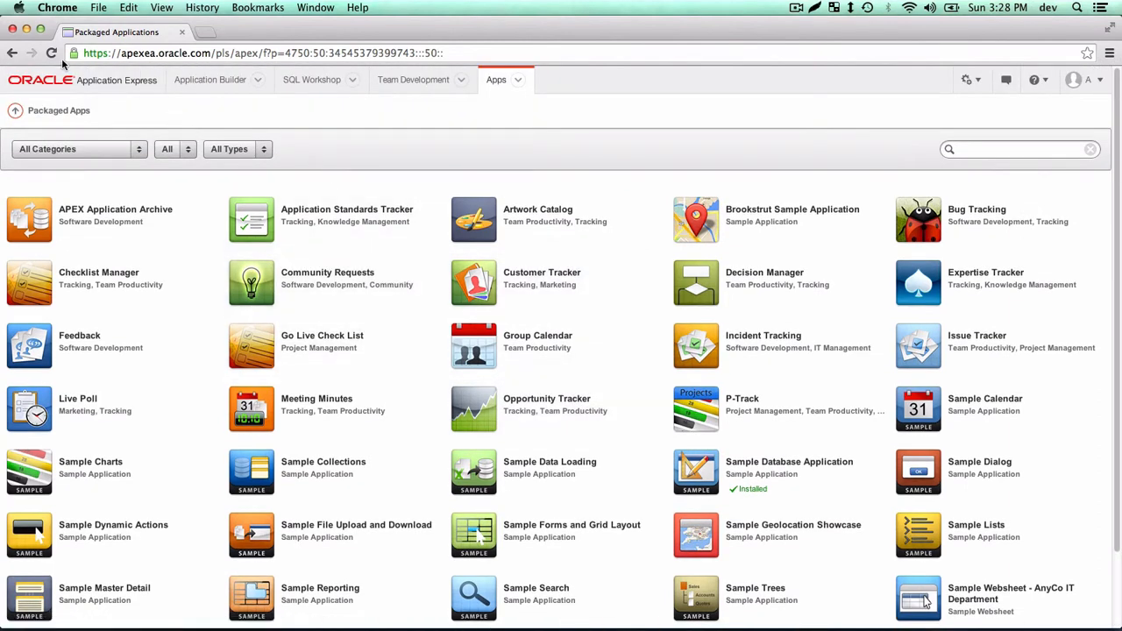
click(11, 54)
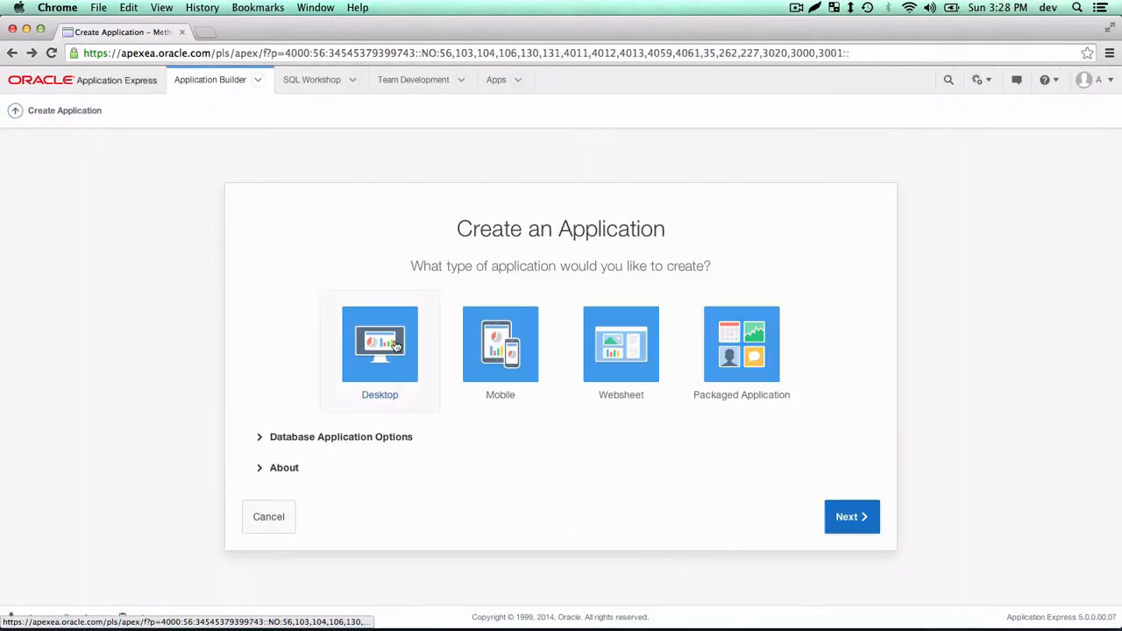
Choose a Desktop application and name it 'Hello APEX'.
click(396, 347)
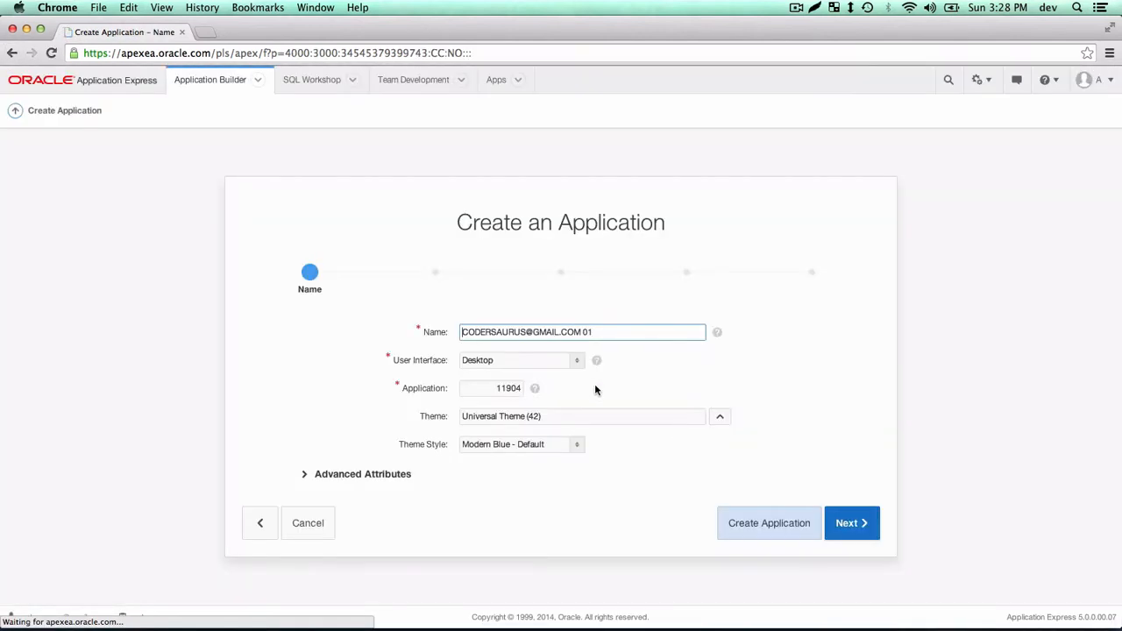
triple_click(552, 333)
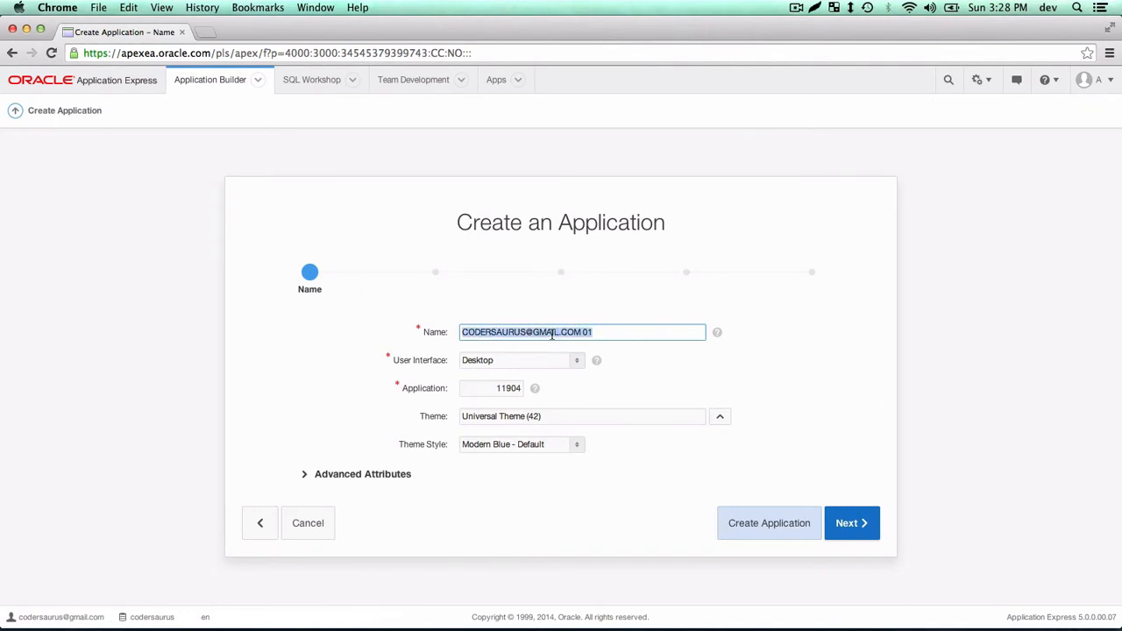
text(hell)
key(BackSpace)
key(BackSpace)
key(BackSpace)
key(BackSpace)
text(HEL)
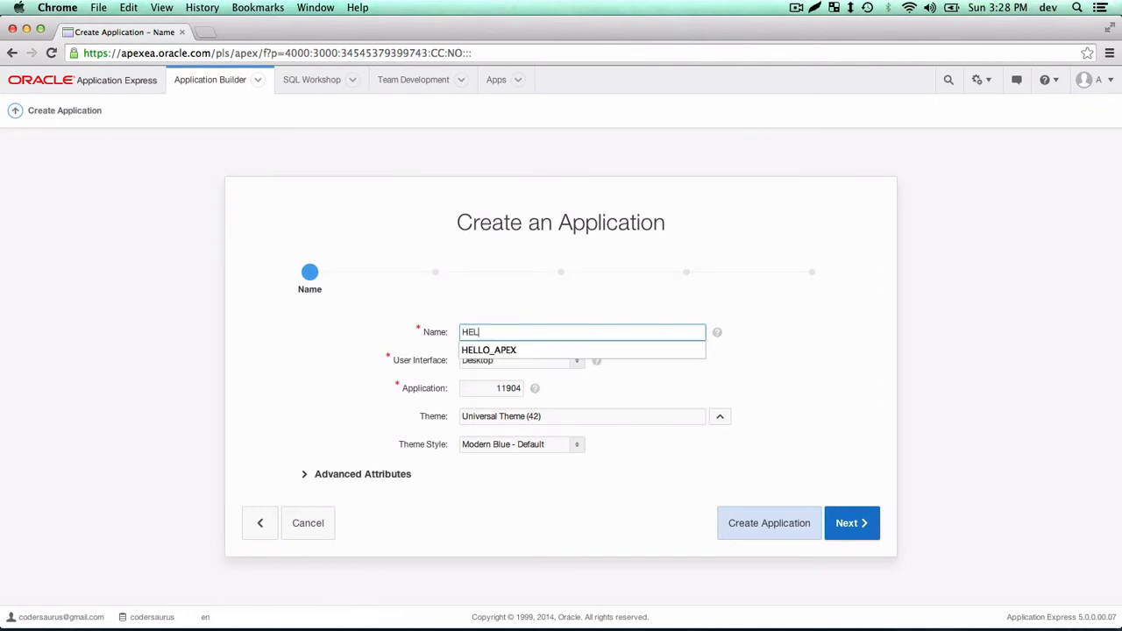
text(LO_APEX)
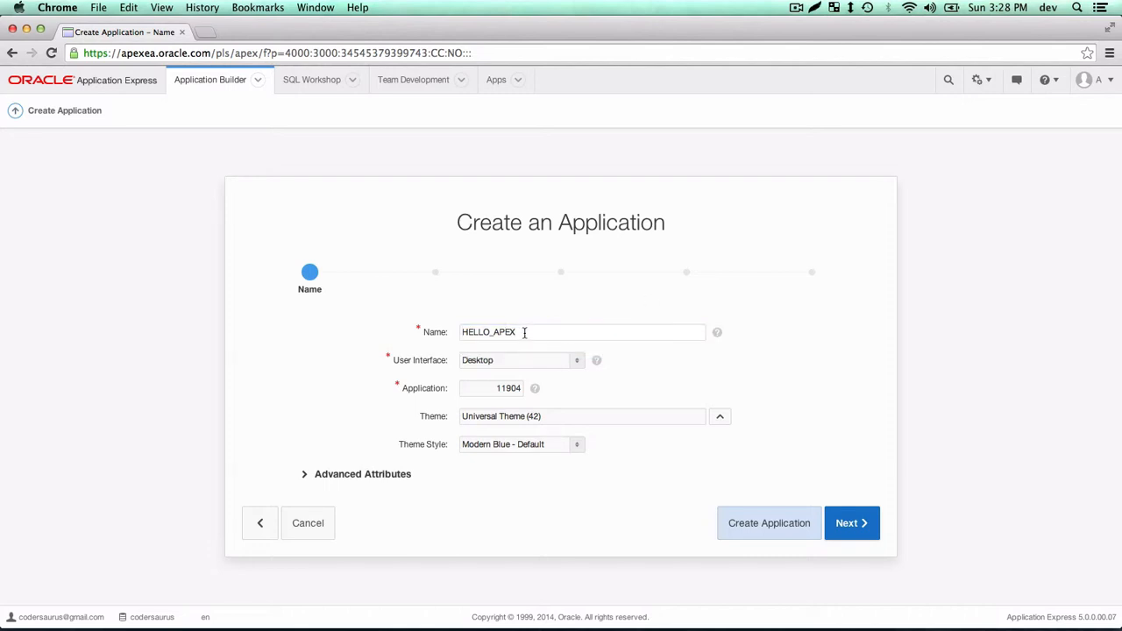
drag(526, 331, 335, 332)
text(HELLO)
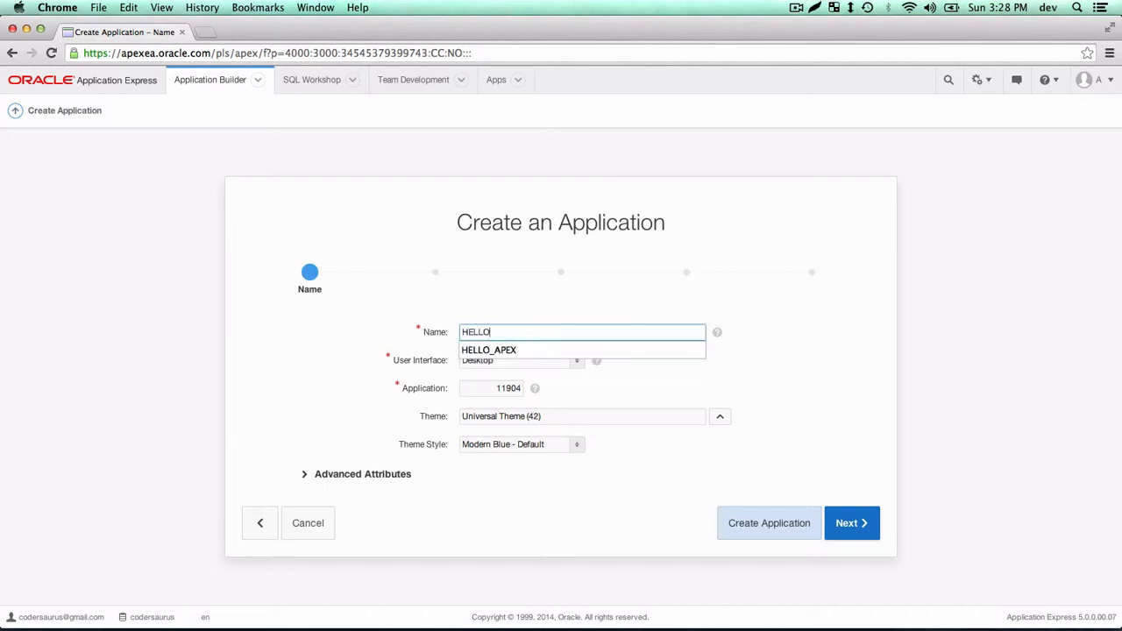
key(BackSpace)
key(BackSpace)
key(BackSpace)
key(BackSpace)
text(ello APEX)
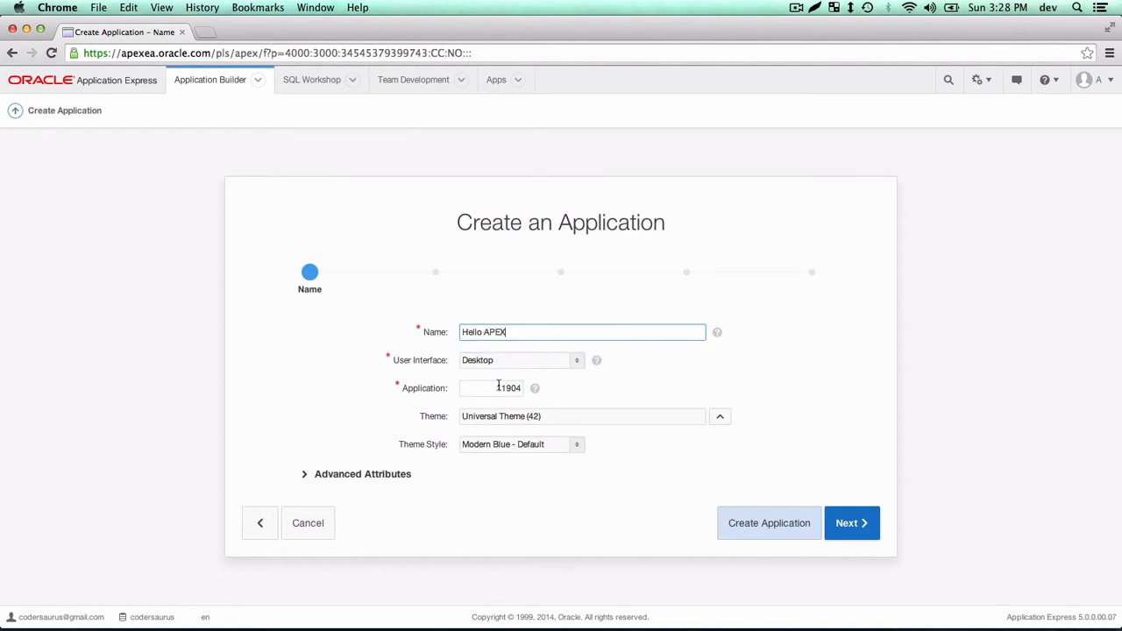
Keep application number 11904, Universal Theme and the Modern Blue style, and continue.
click(498, 388)
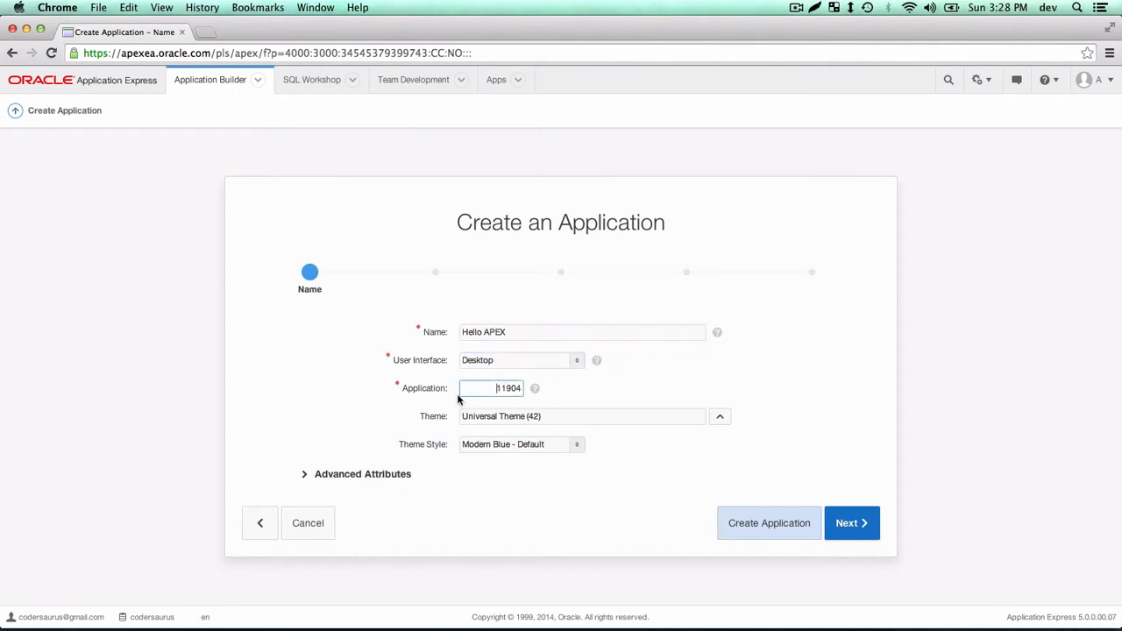
double_click(518, 390)
click(556, 388)
click(714, 421)
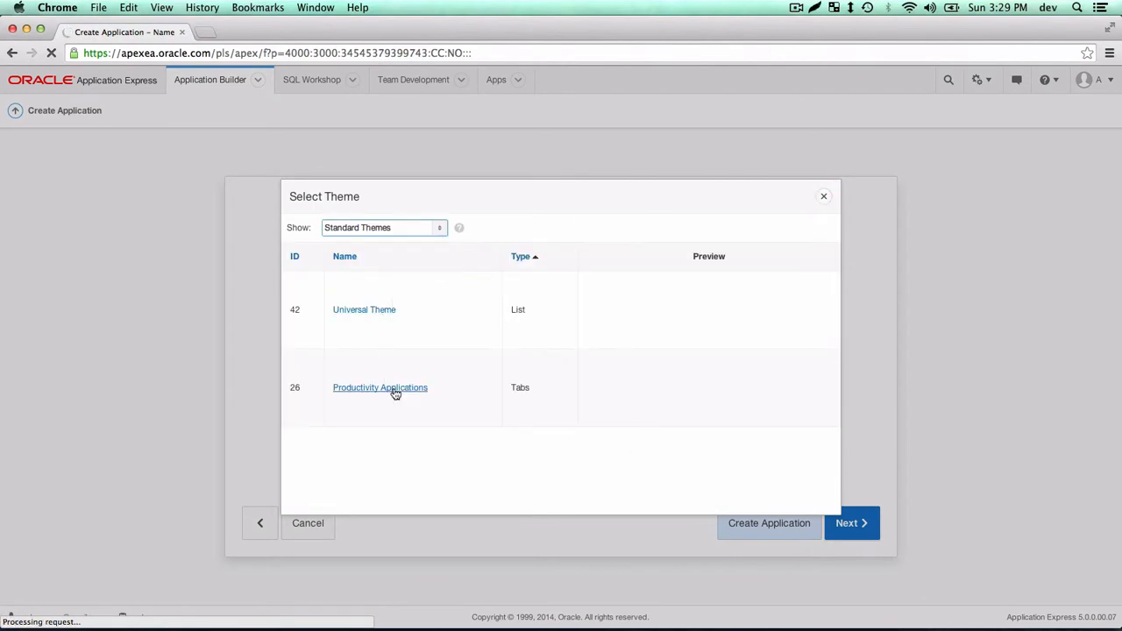
click(824, 198)
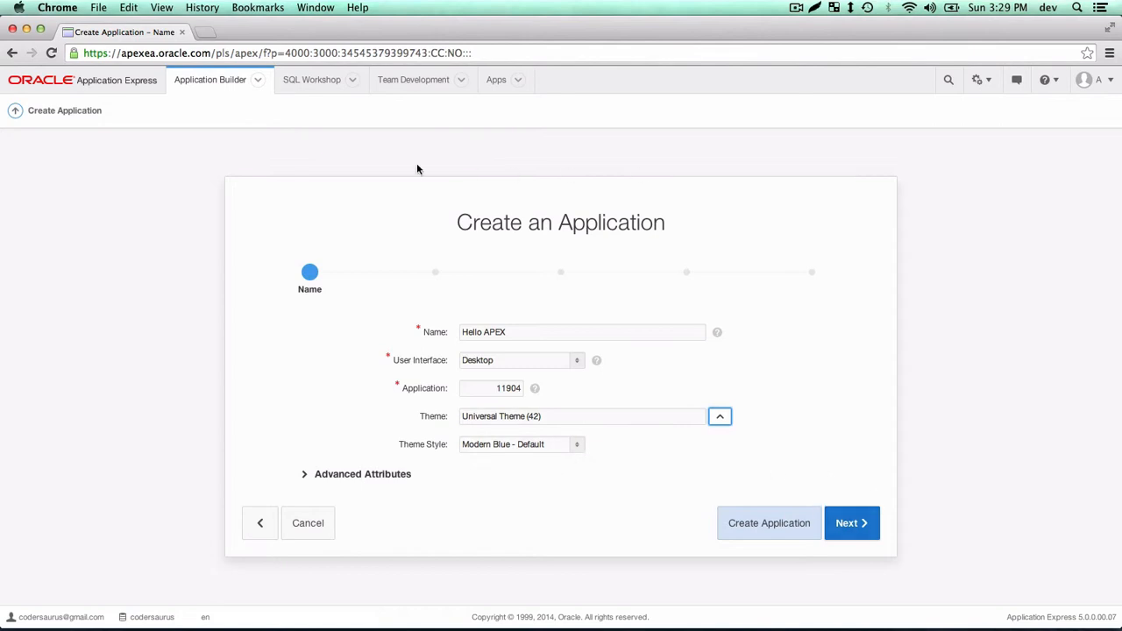
click(526, 448)
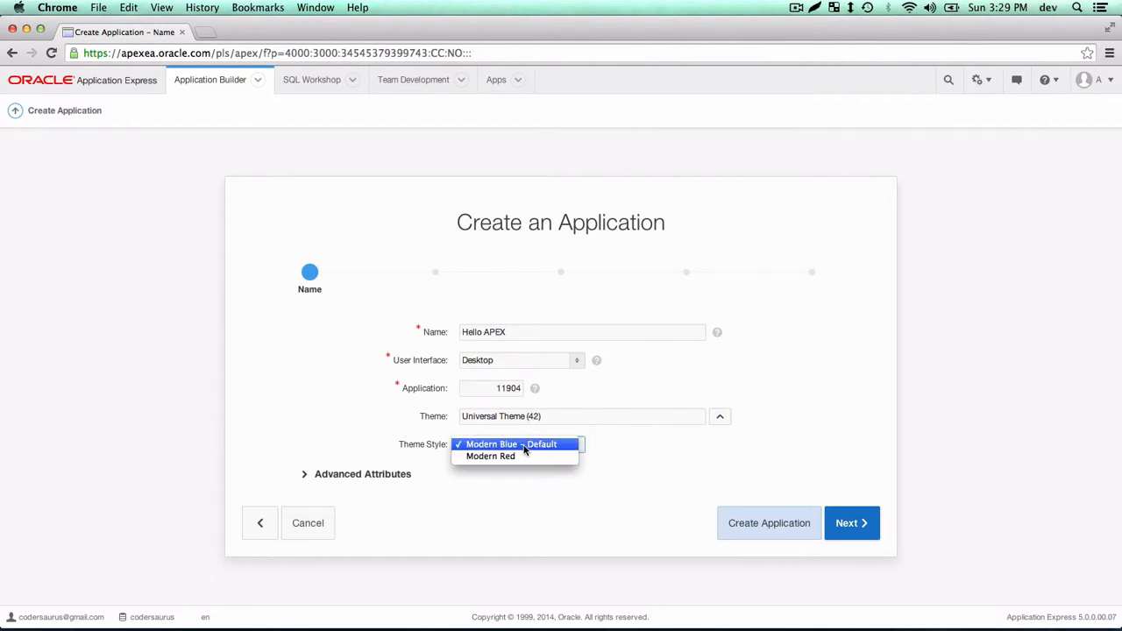
click(526, 446)
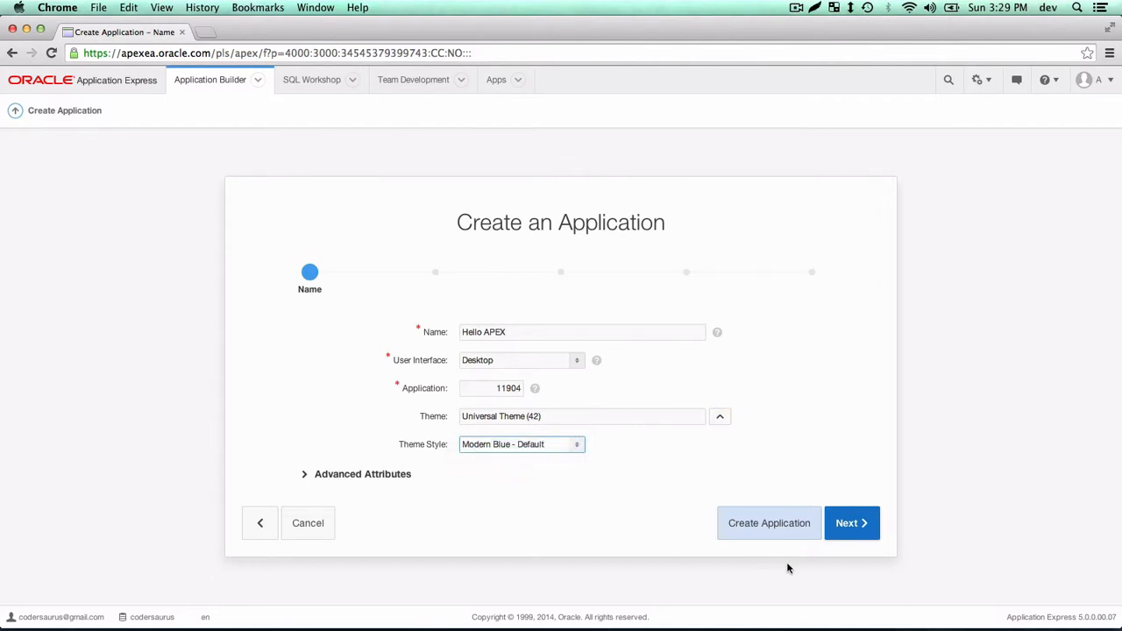
click(860, 537)
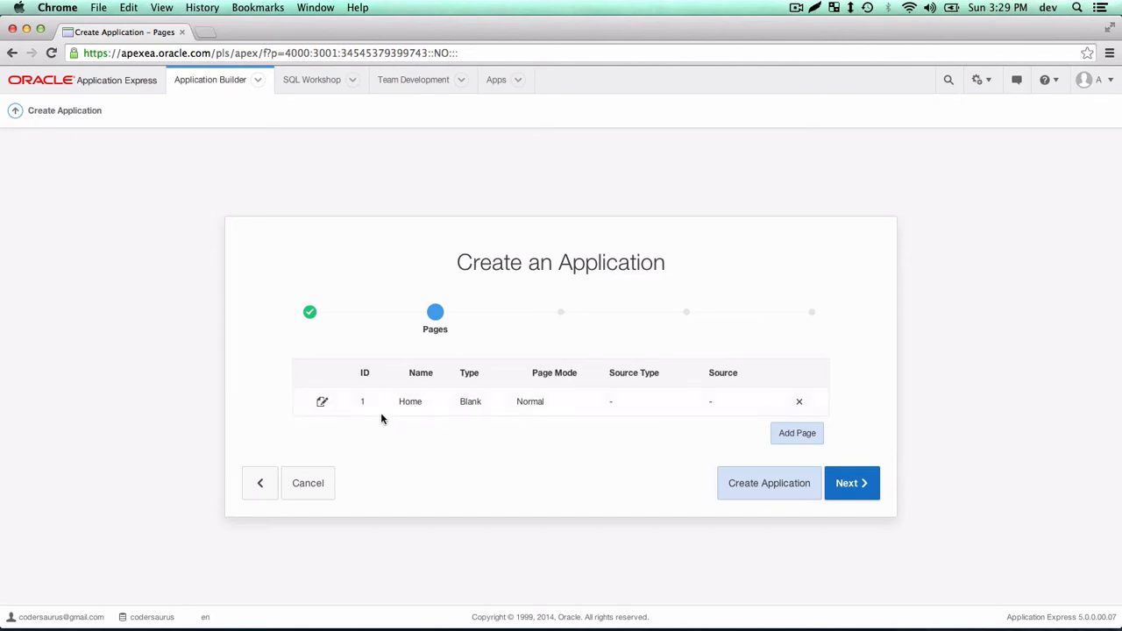
Keep only the blank Home page, cancelling Add Page, and advance to Shared Components.
click(798, 435)
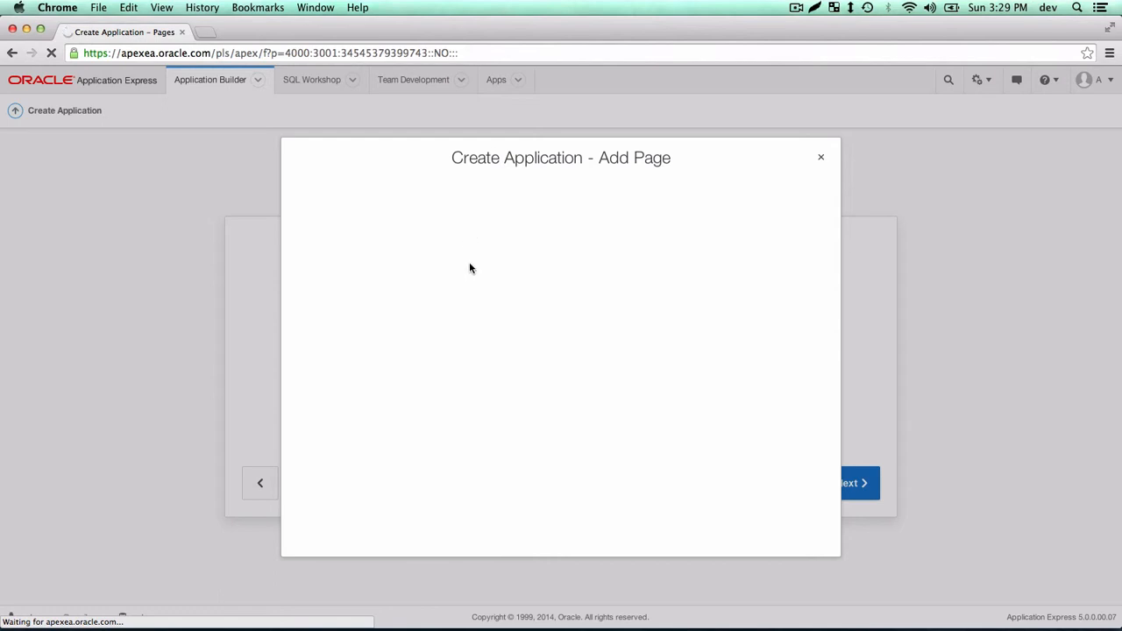
click(821, 158)
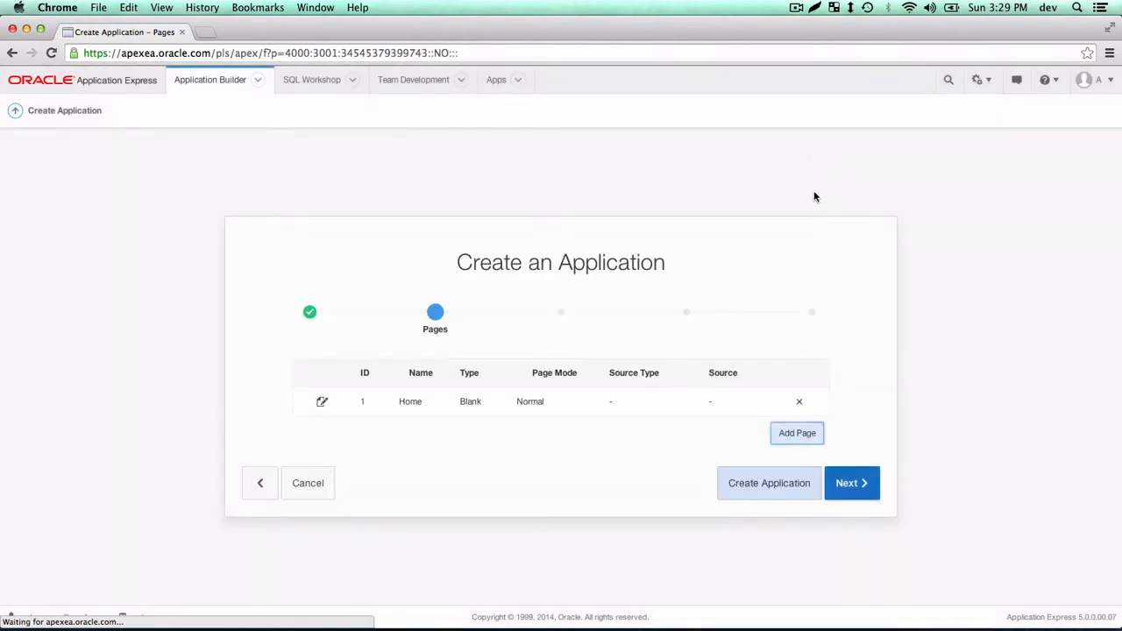
click(843, 489)
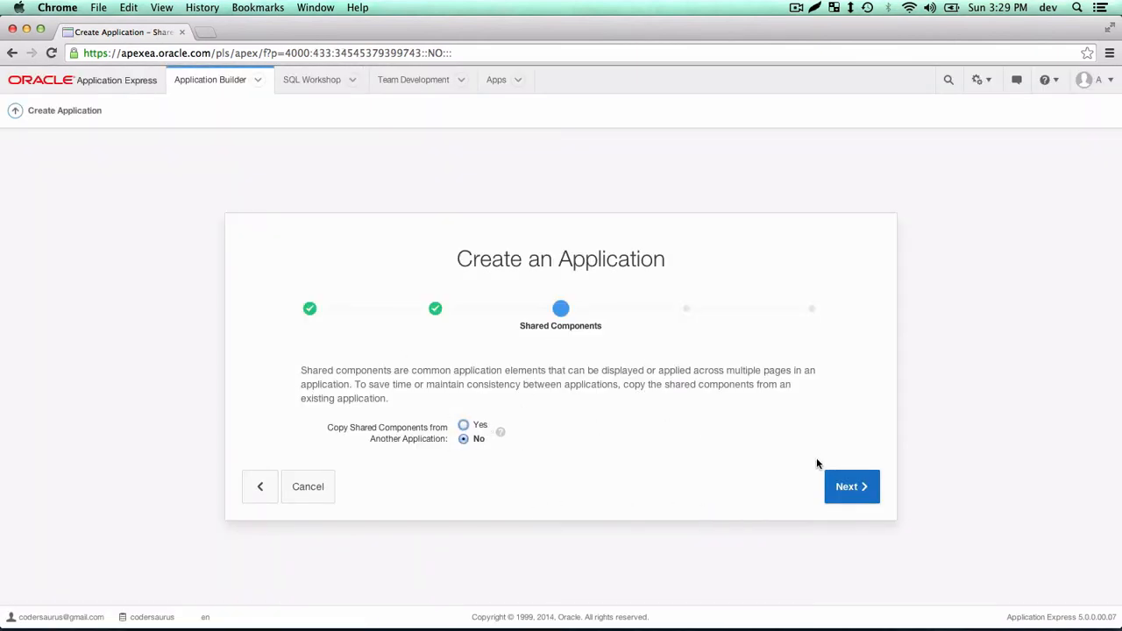
Set Date, Date Time and Timestamp formats to 12-JAN-2004 02:30PM, add a time-zone format, and continue.
click(843, 487)
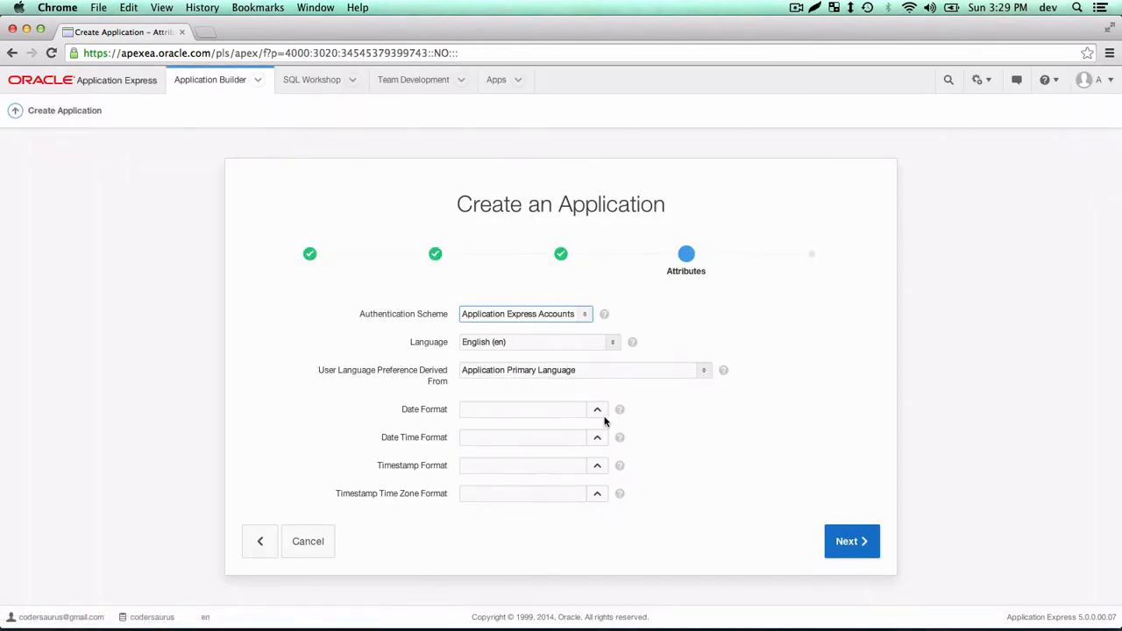
click(597, 410)
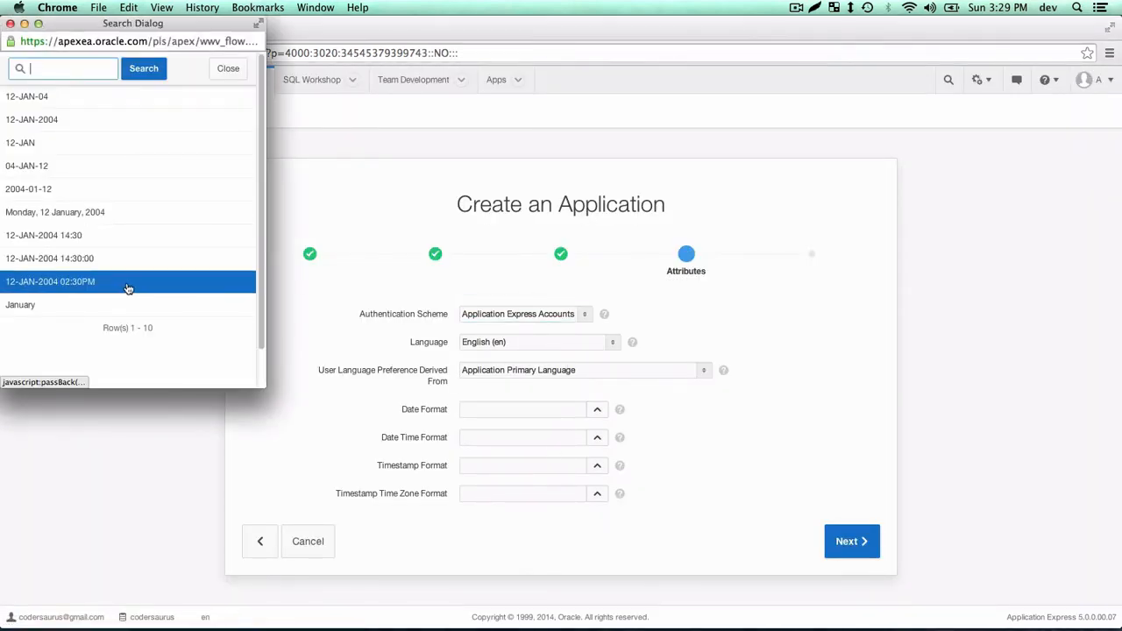
click(127, 285)
click(597, 437)
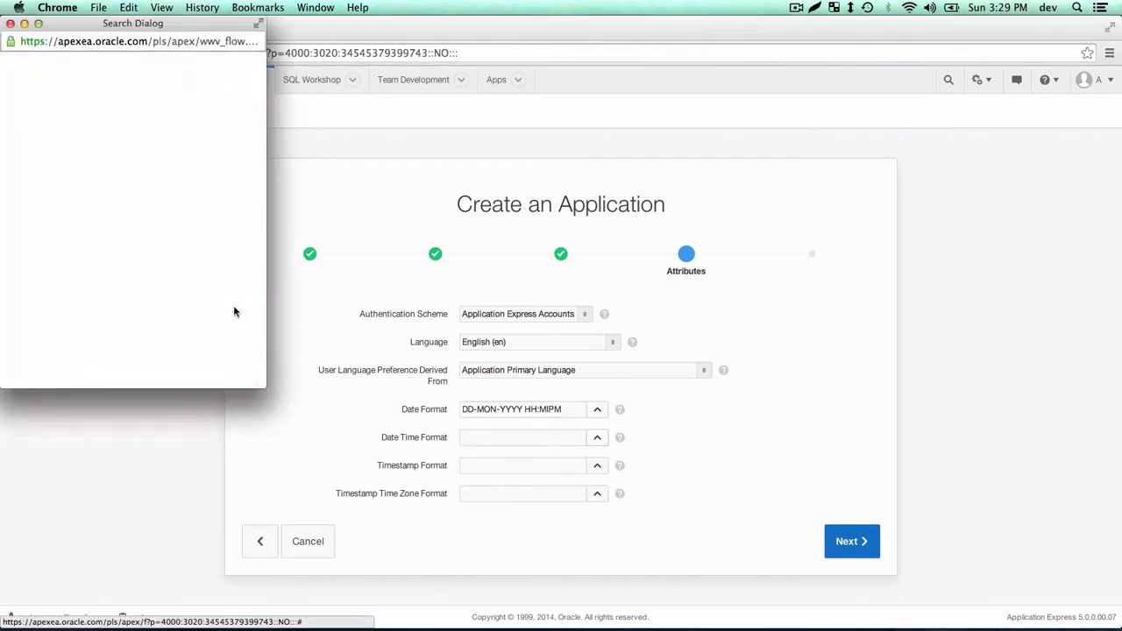
click(107, 284)
click(597, 465)
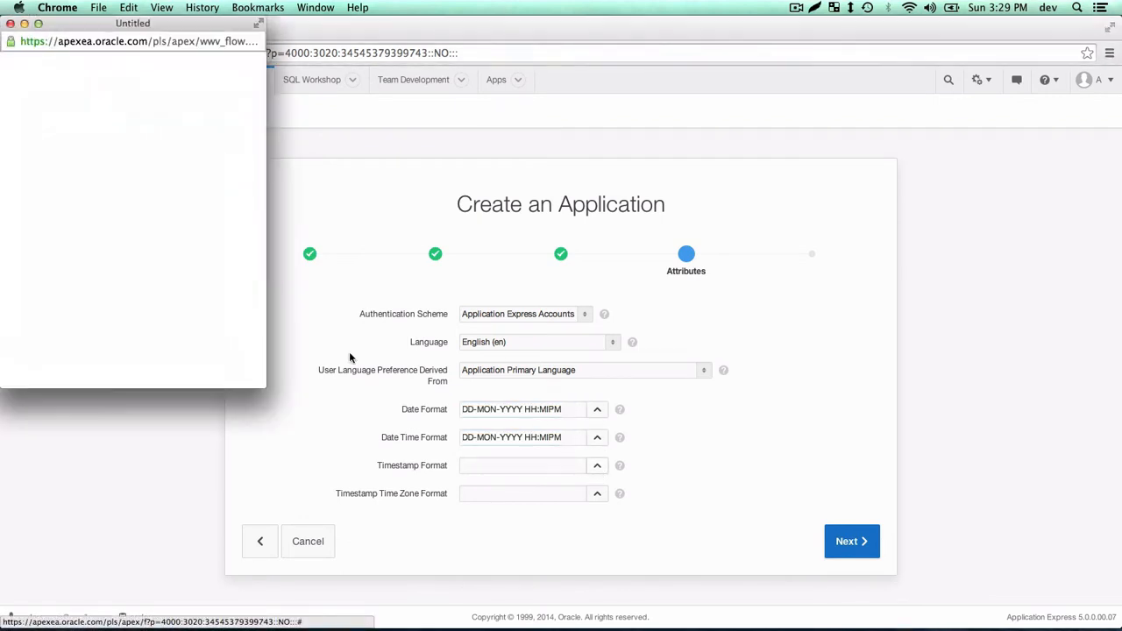
click(81, 283)
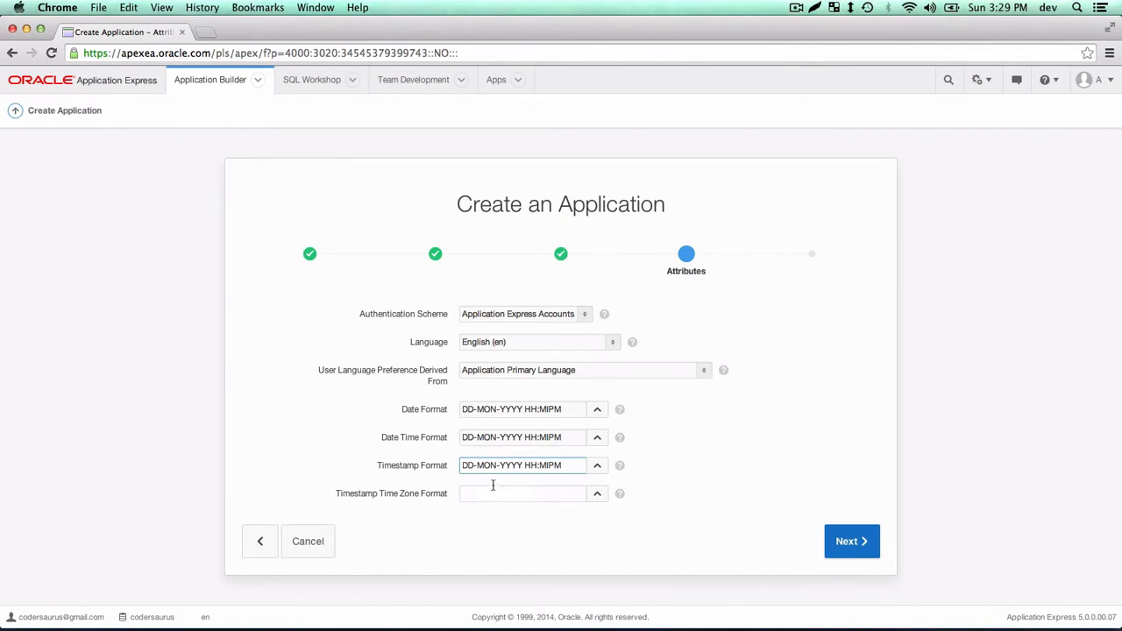
click(597, 494)
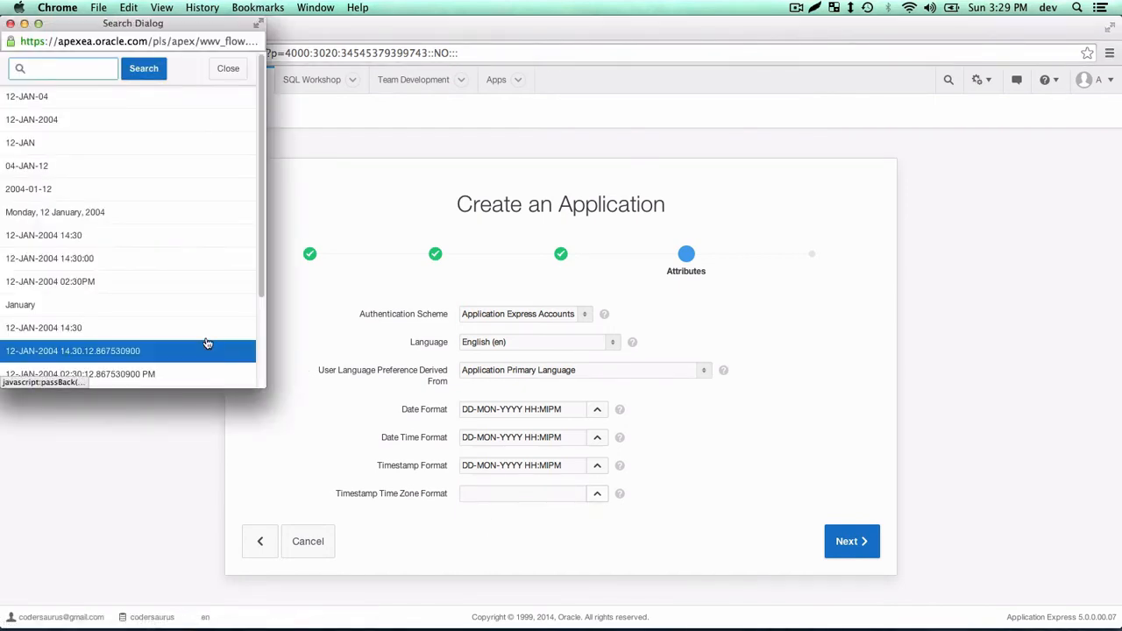
scroll(207, 343, down, 4)
click(166, 322)
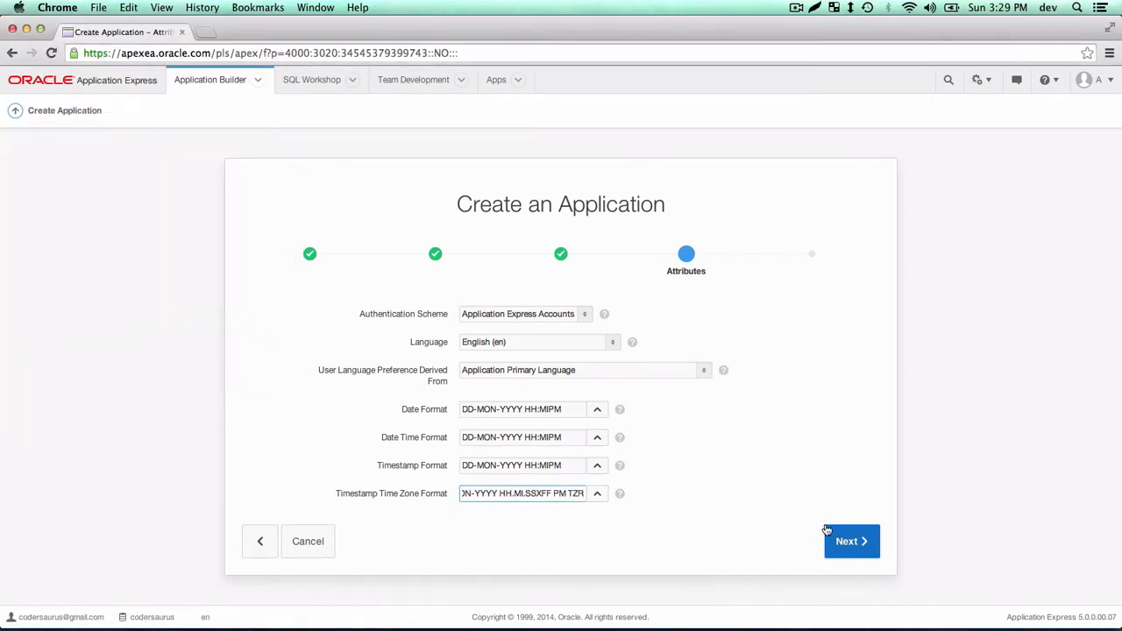
click(846, 541)
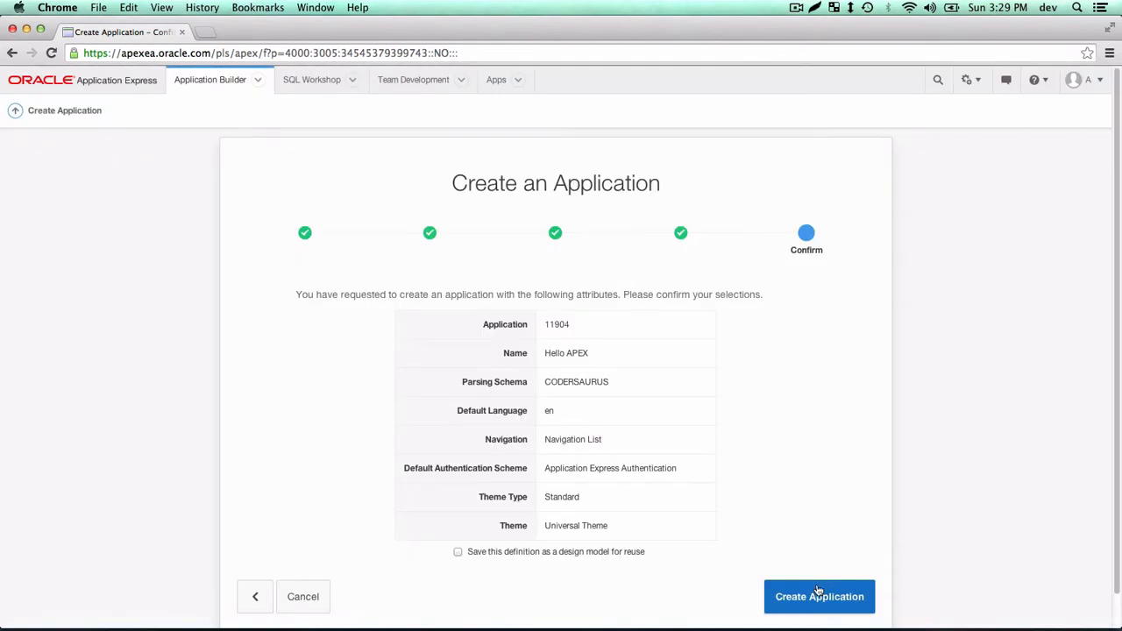
Confirm and create Hello APEX application 11904 with its Home and Login pages.
click(815, 596)
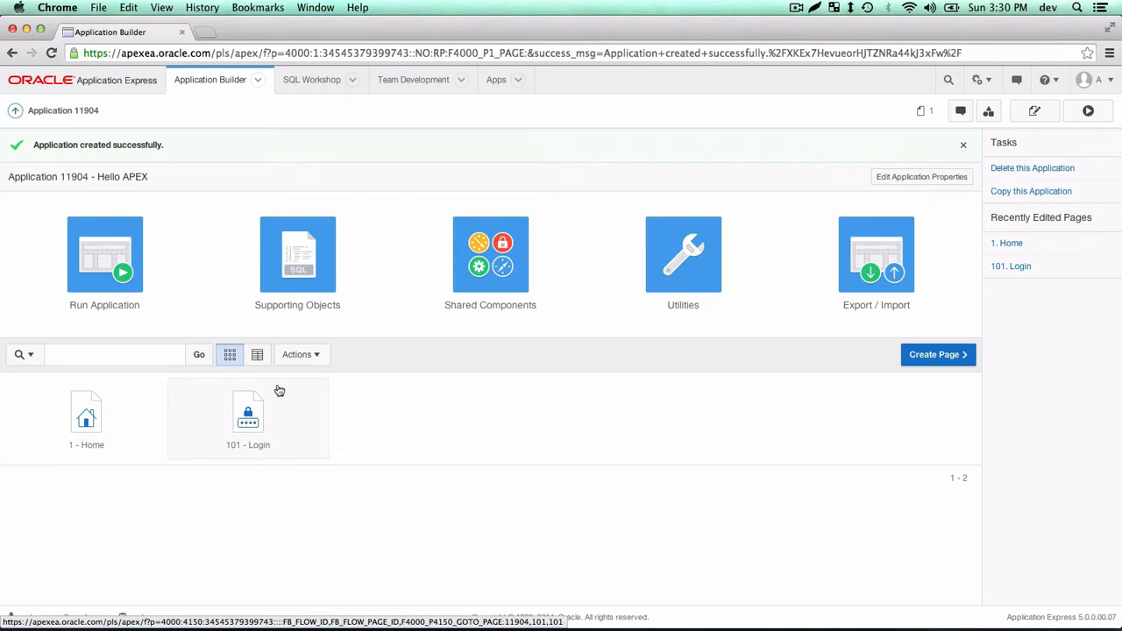
Run Hello APEX in a new tab, sign in, log out and back in, then reload Home.
click(104, 252)
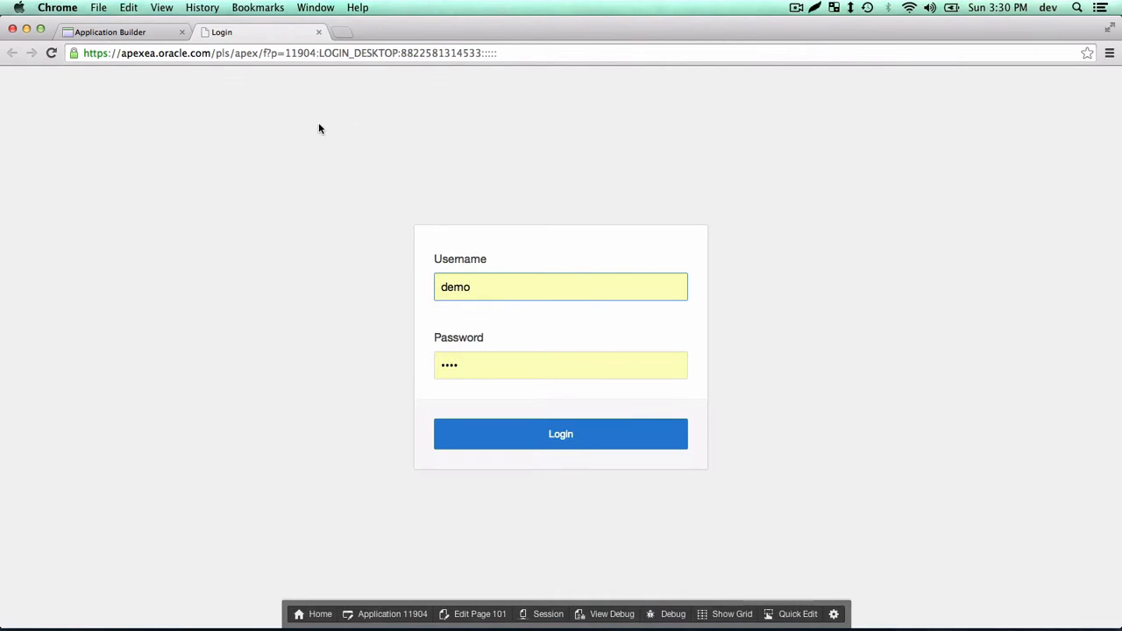
click(533, 433)
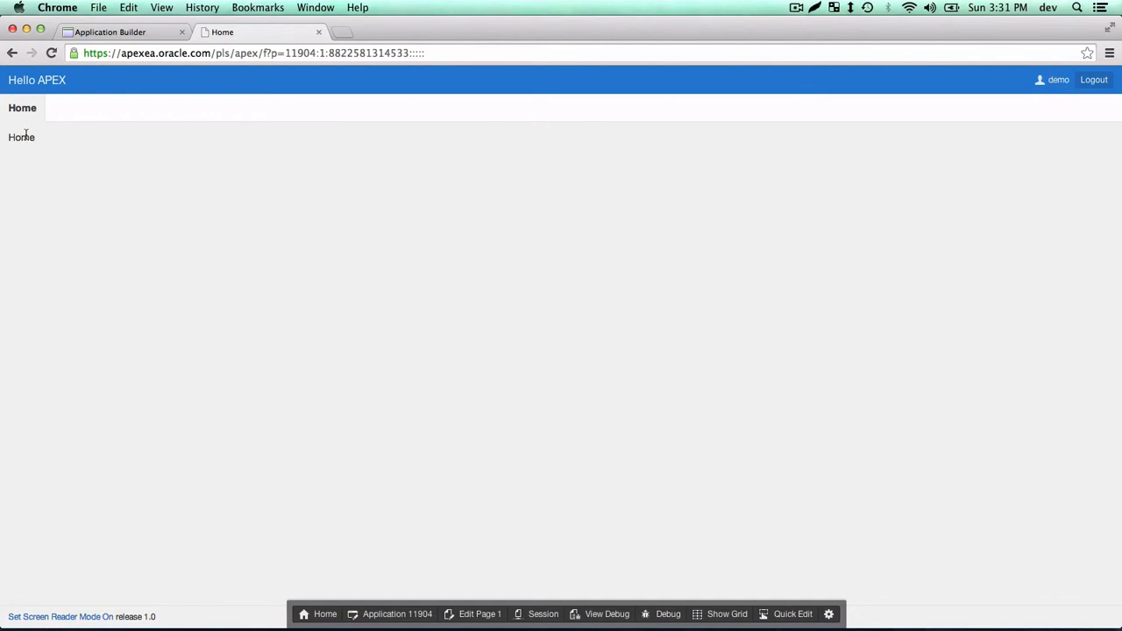
click(1087, 81)
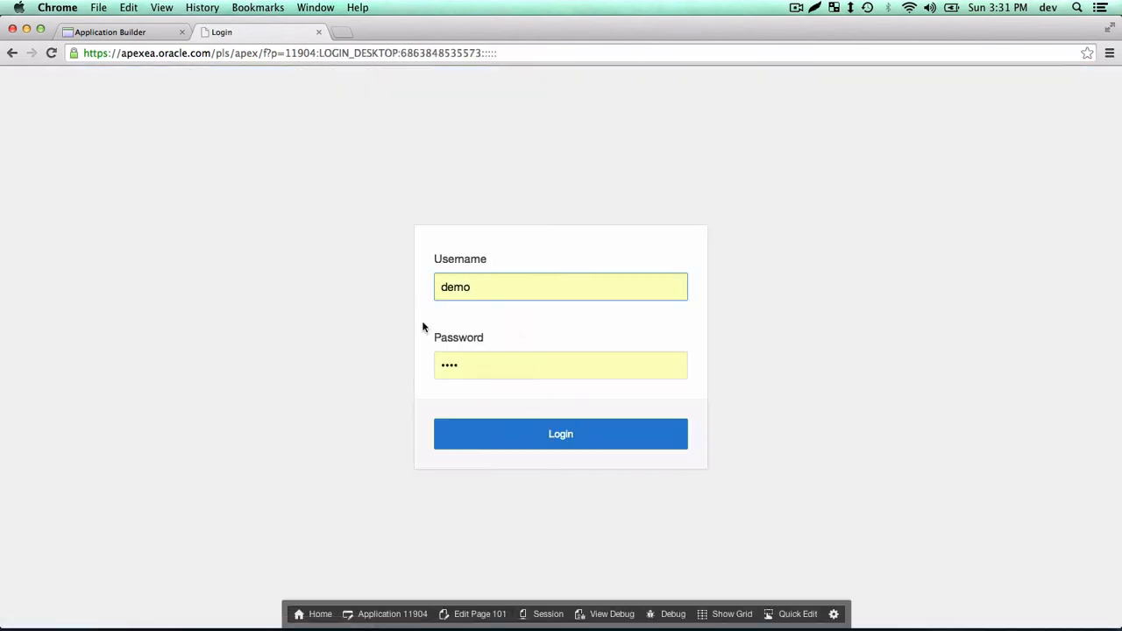
click(543, 436)
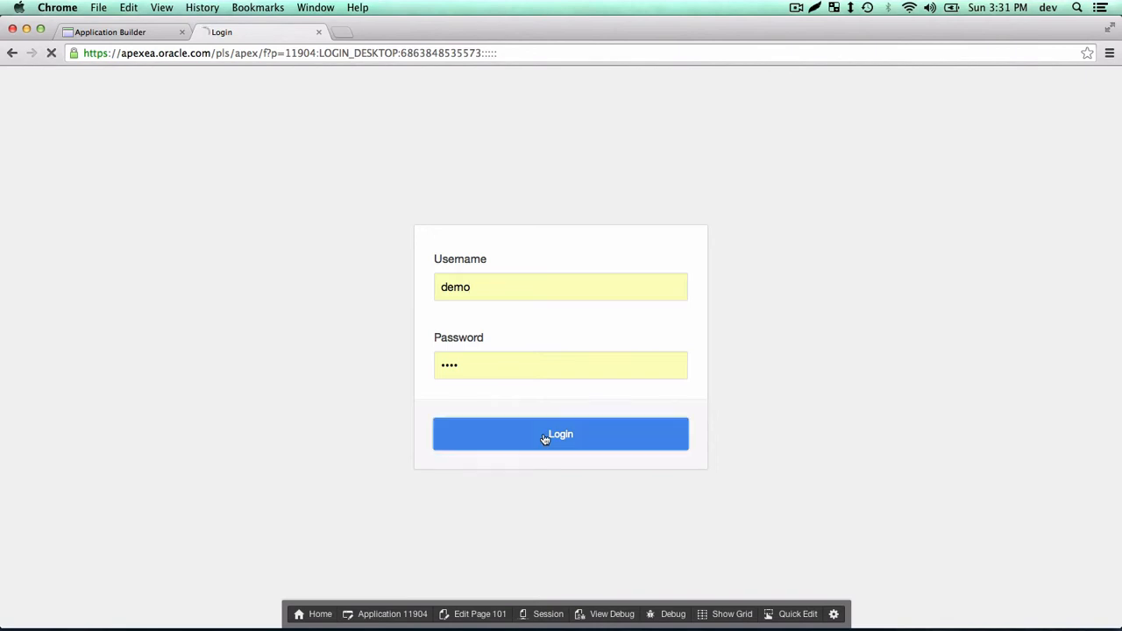
click(31, 121)
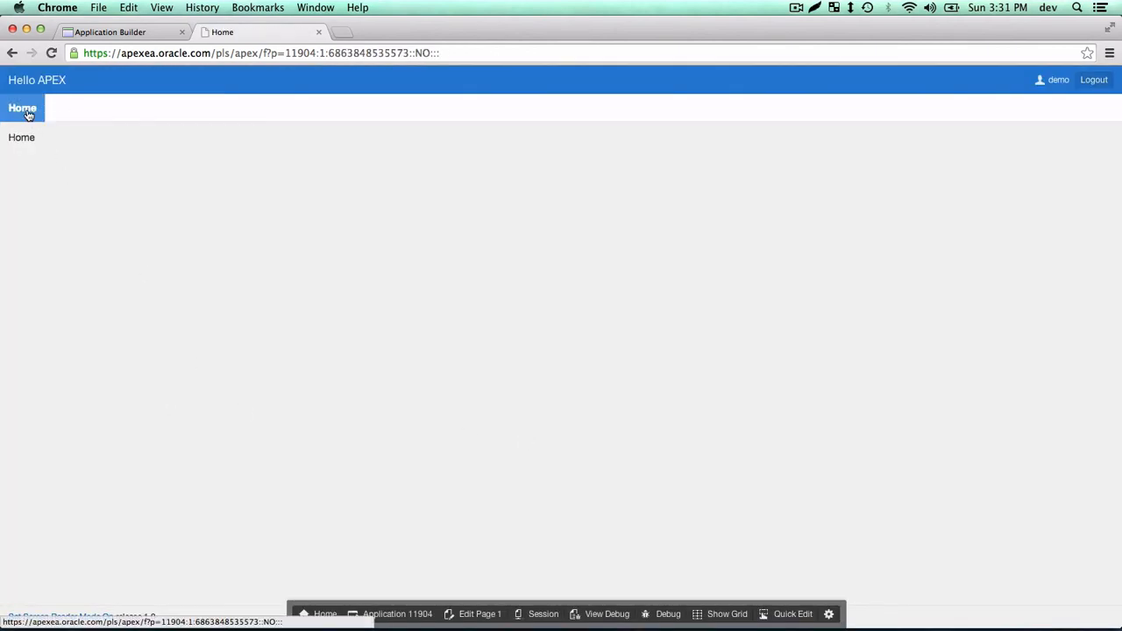
click(35, 115)
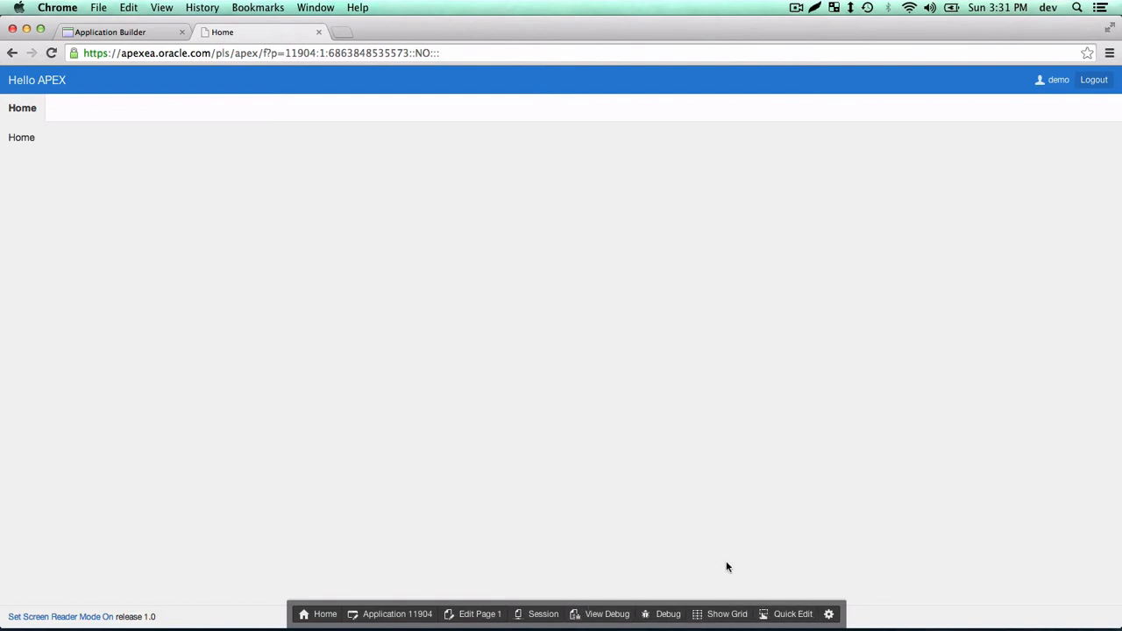
Toggle Quick Edit on and off, then return to the workspace home page.
click(805, 613)
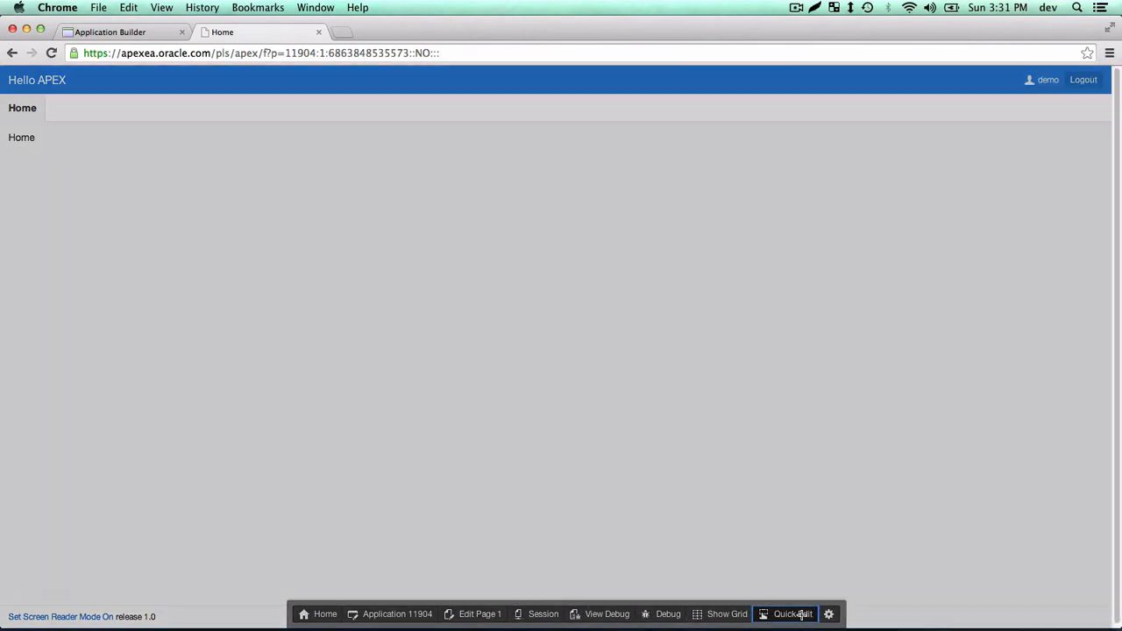
click(804, 613)
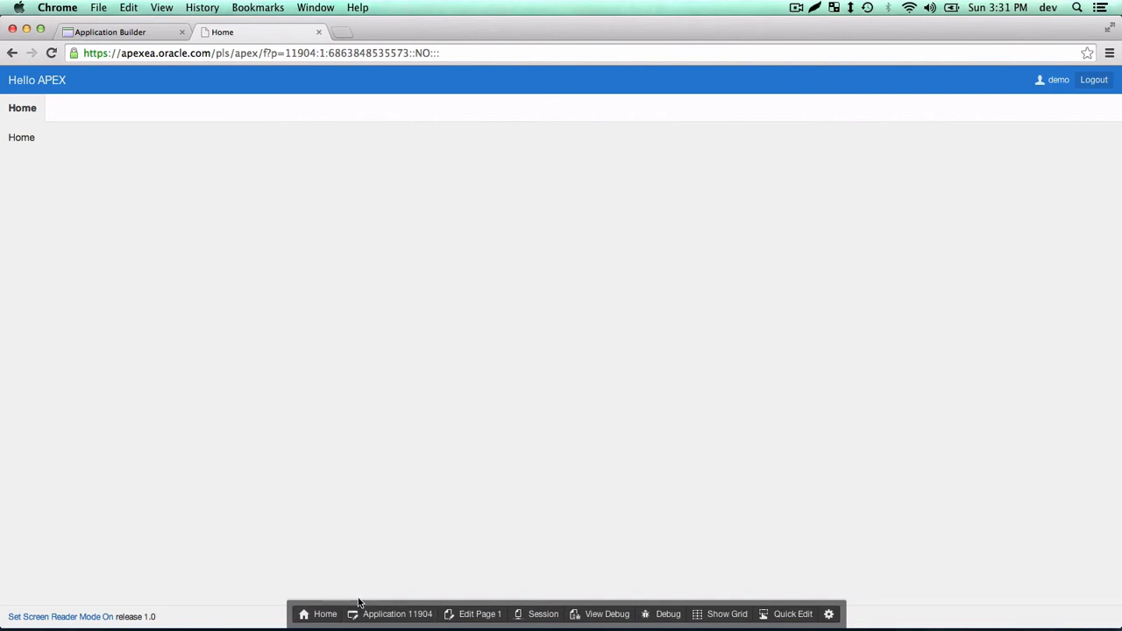
click(317, 613)
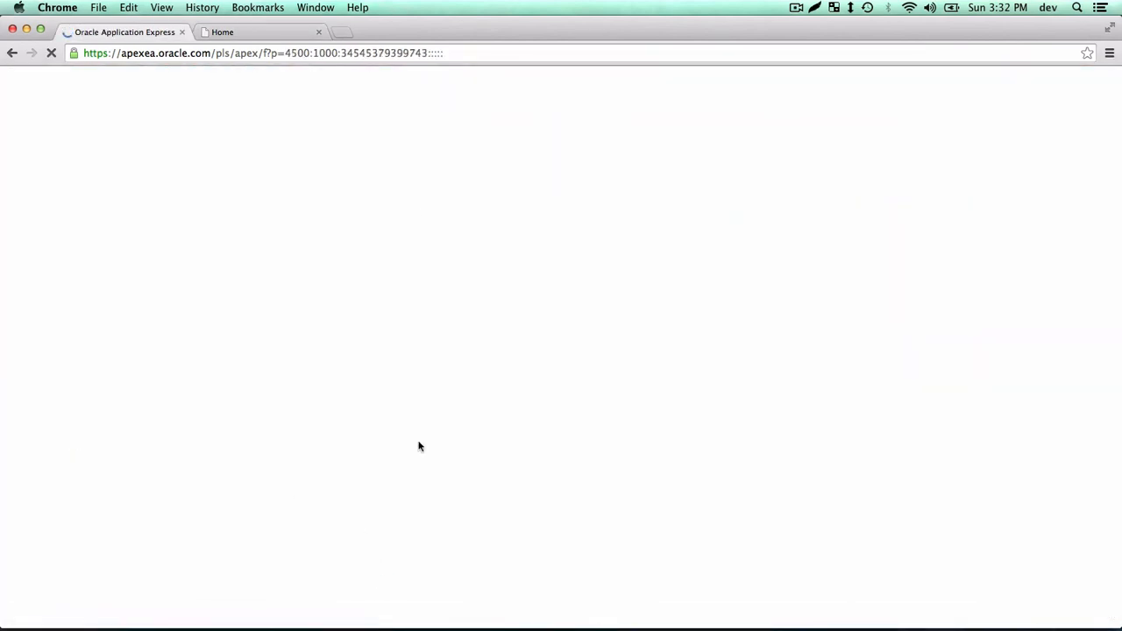
Go back in the browser, then switch to the tab with the running Hello APEX app.
click(13, 52)
click(107, 267)
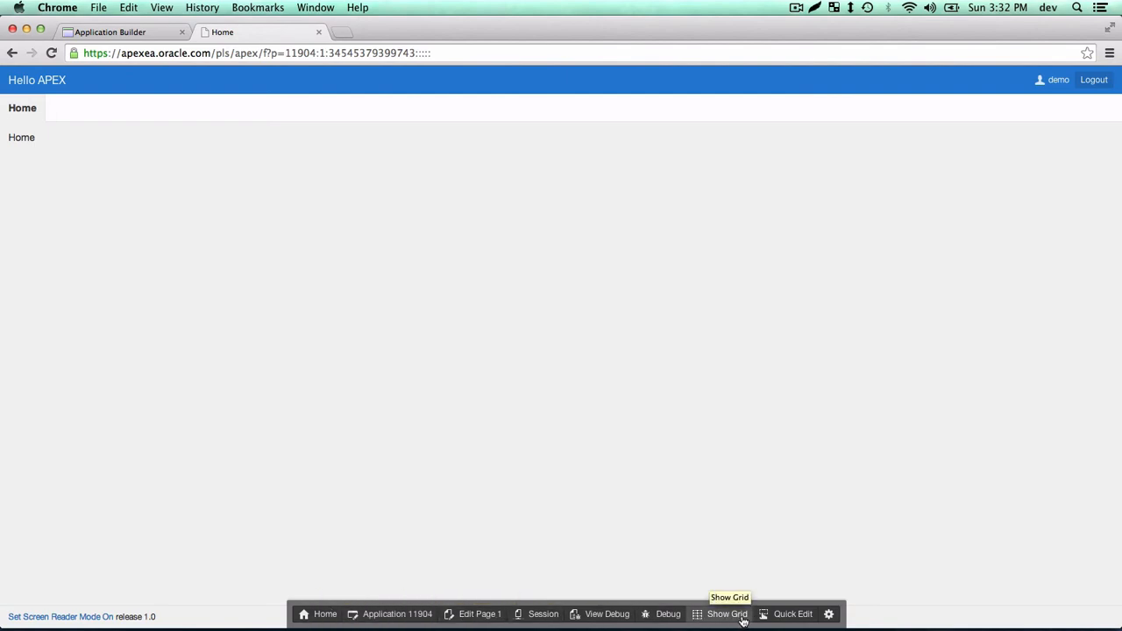
Open Page 1: Home in Page Designer through Quick Edit and widen the layout area.
click(791, 615)
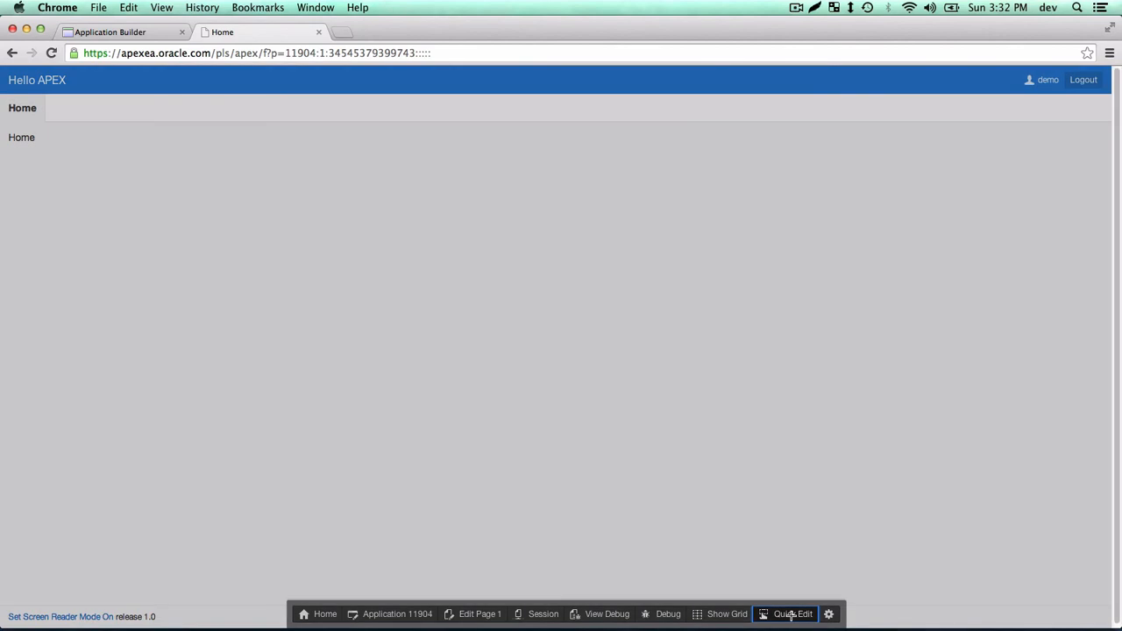
click(40, 138)
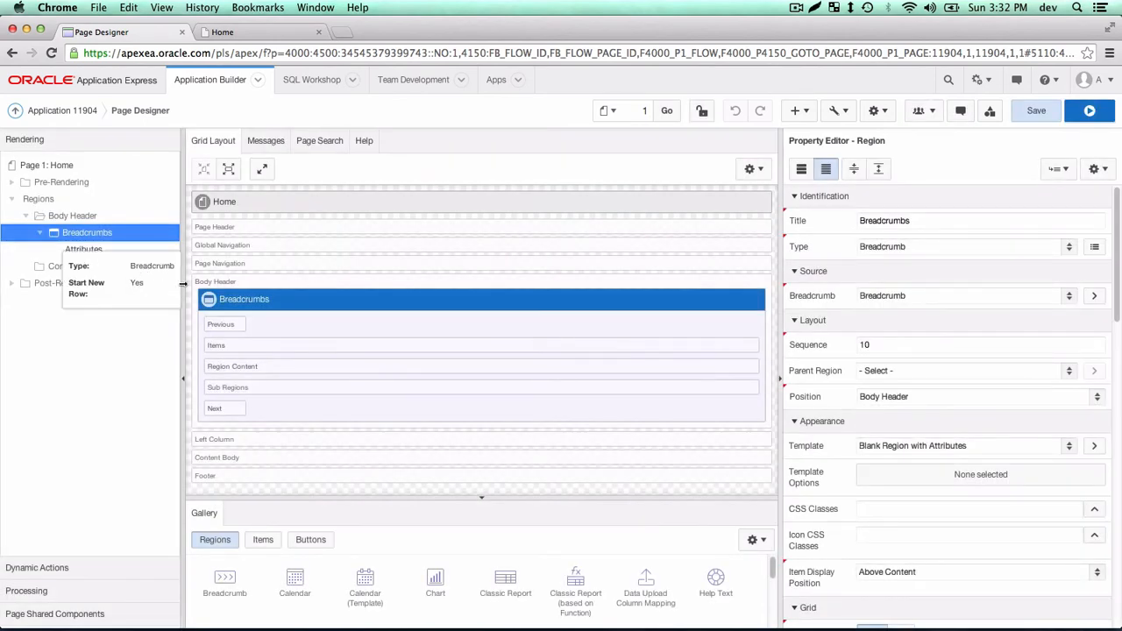
drag(183, 283, 159, 307)
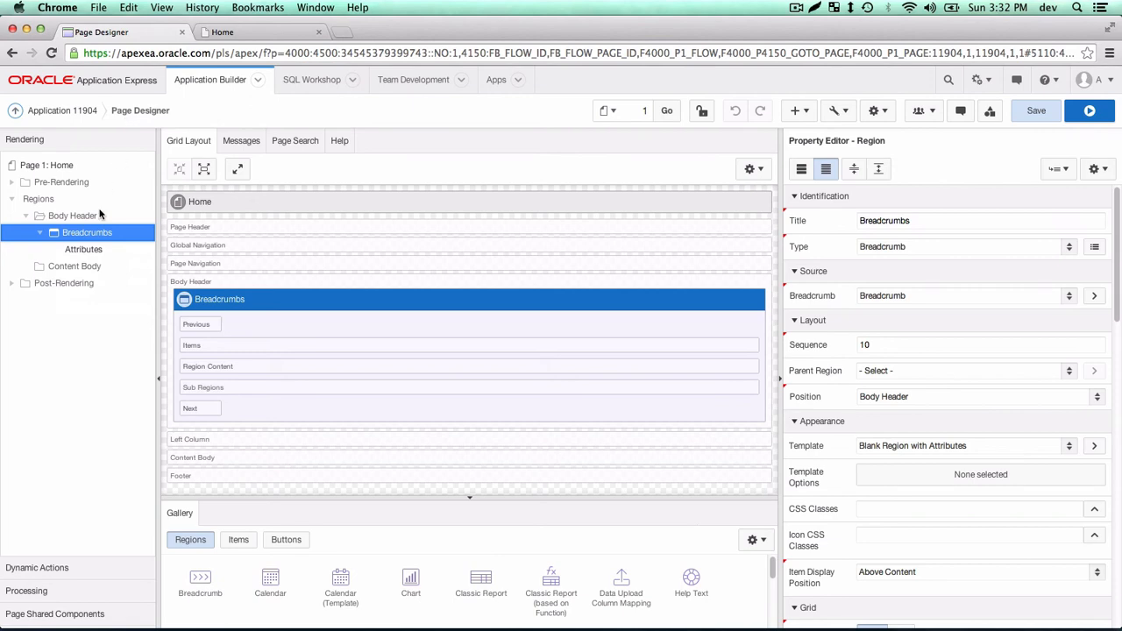
Browse the page tree, list the Dynamic Actions events, and show help for page attributes.
click(13, 200)
click(12, 216)
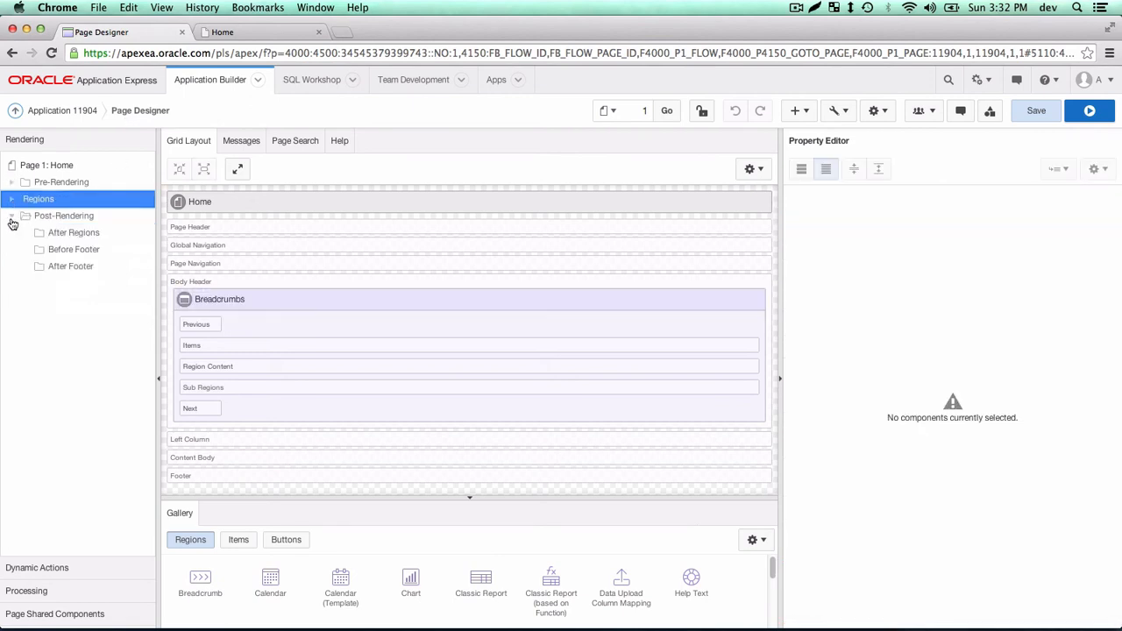
click(11, 217)
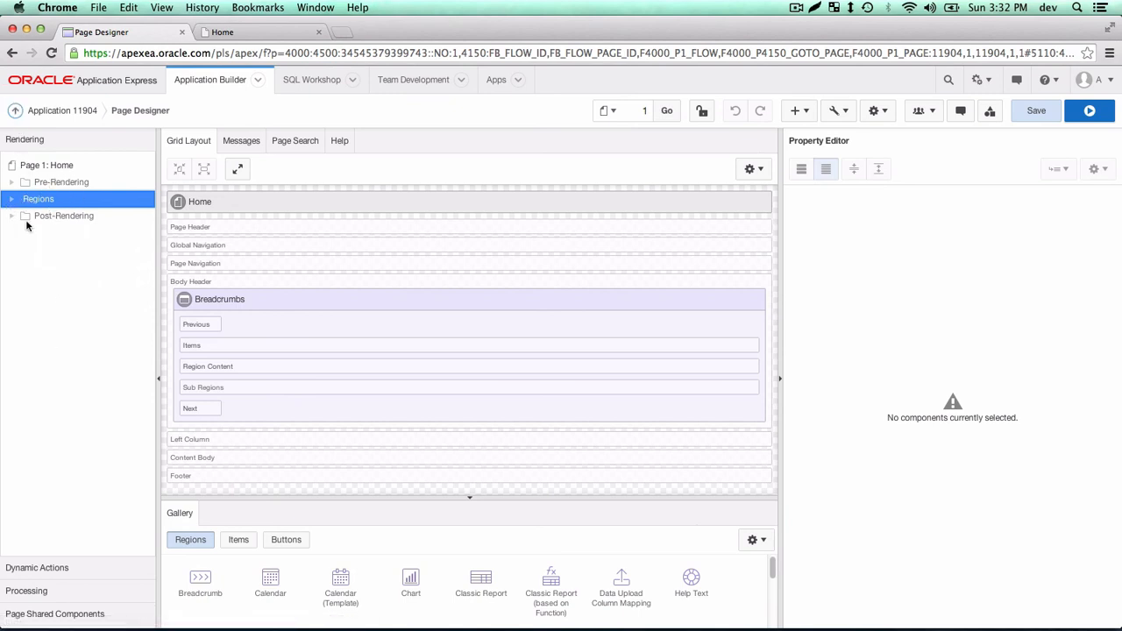
click(27, 147)
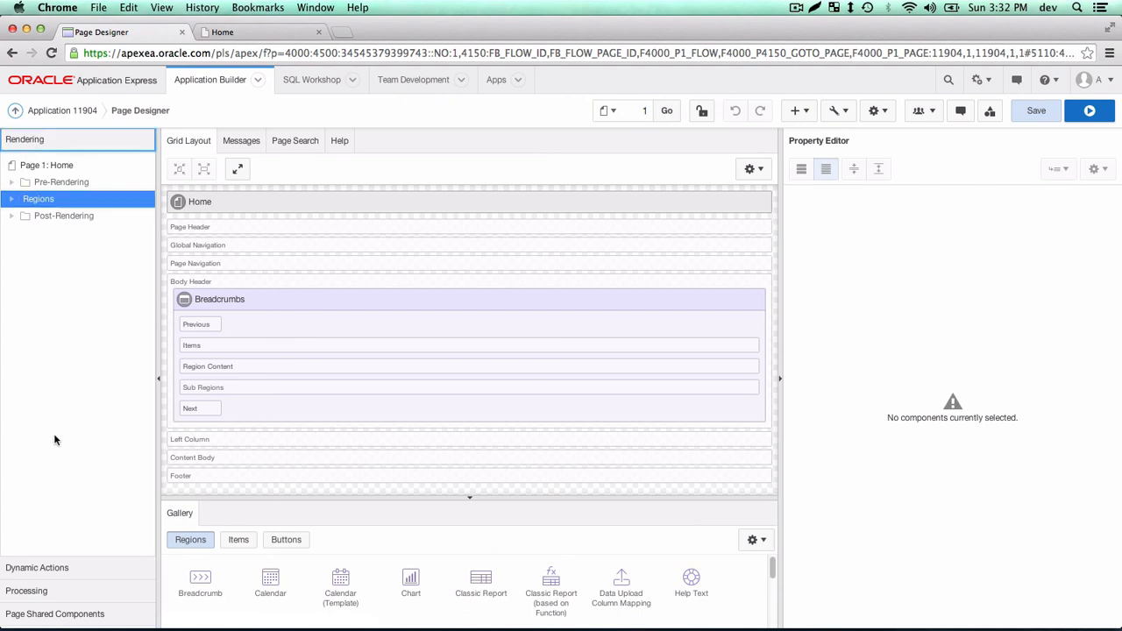
click(40, 568)
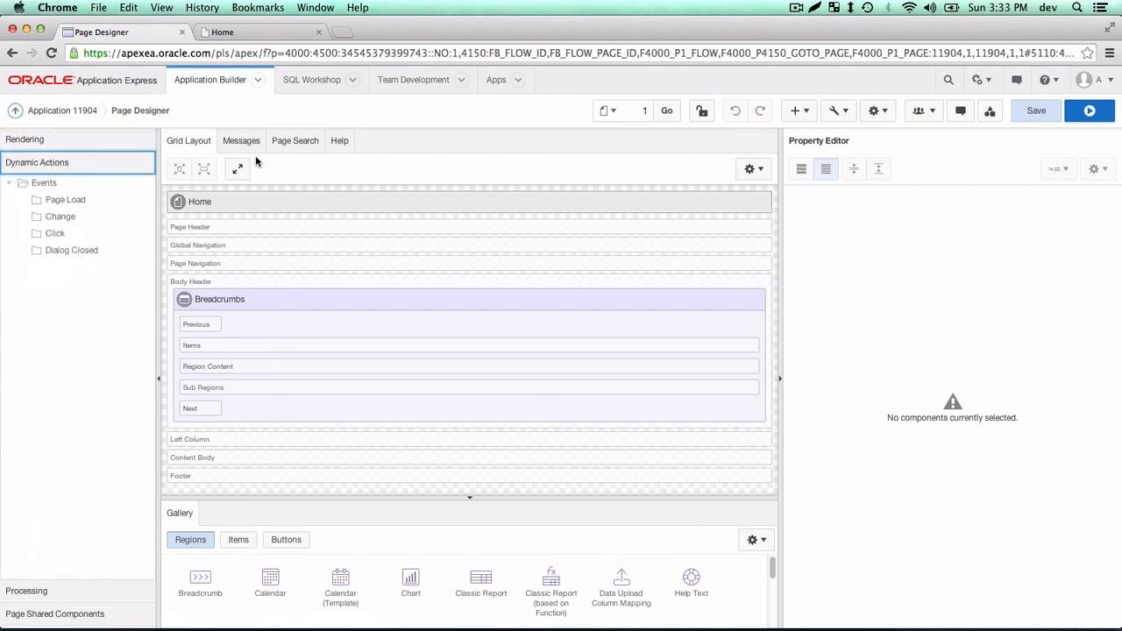
click(336, 142)
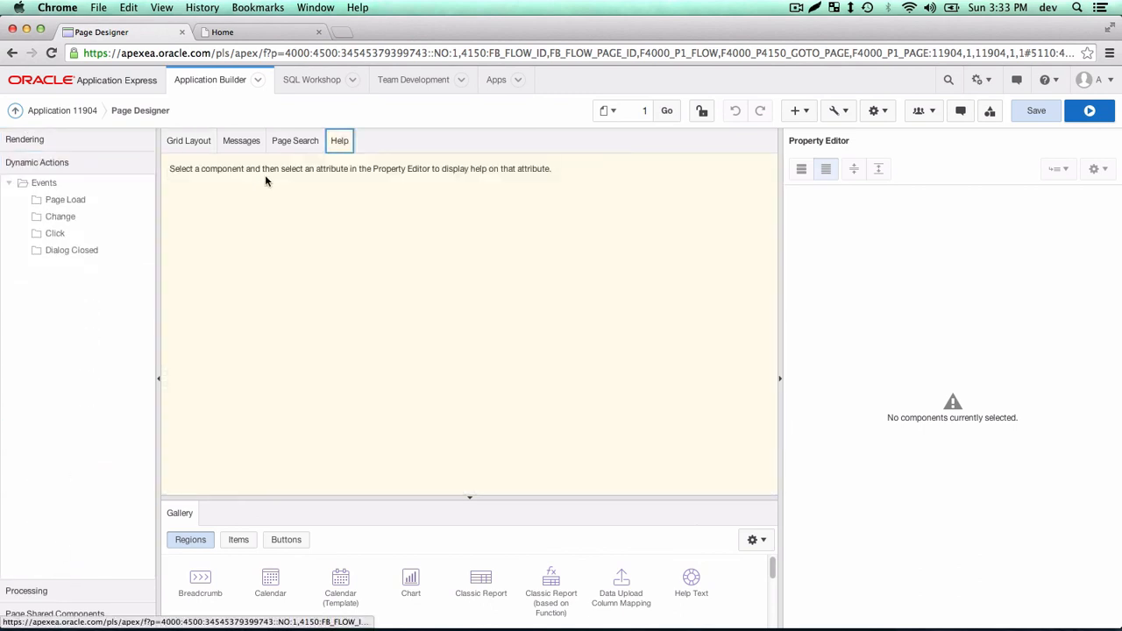